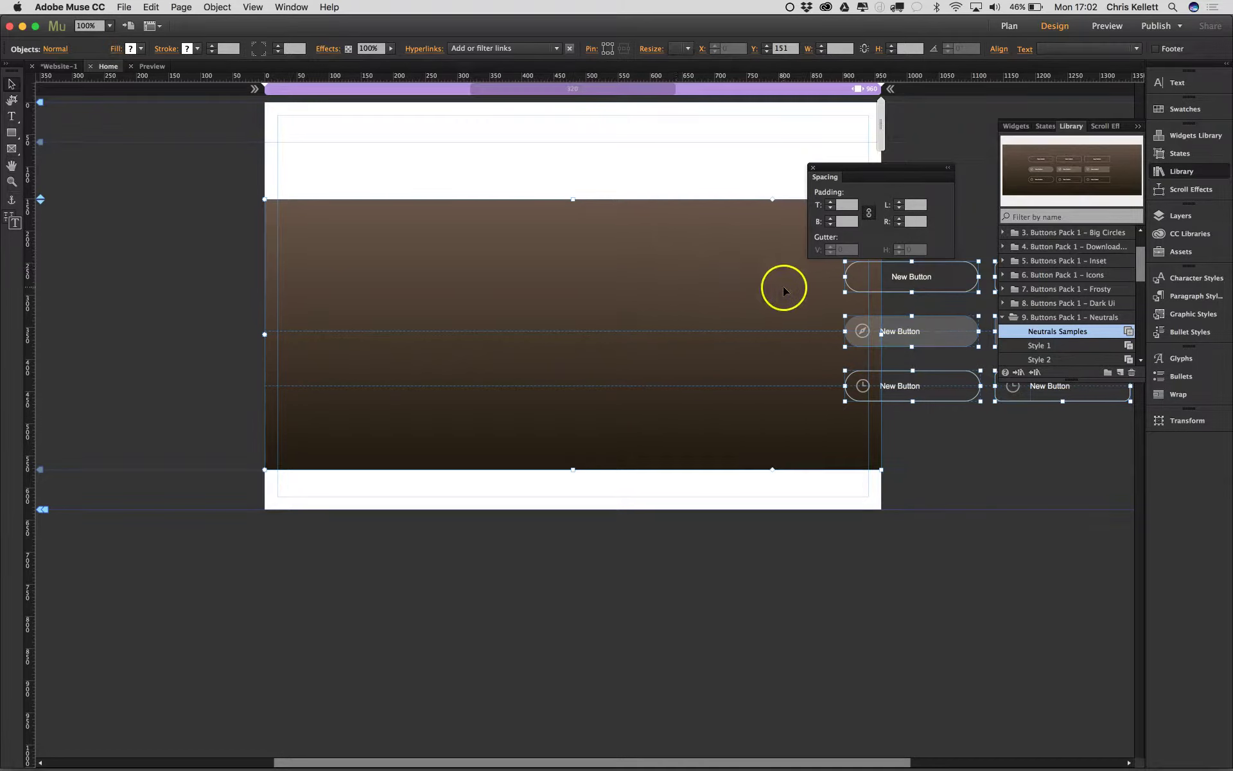
# - Move the Neutrals button samples onto the page and lock their brown gradient background rectangle
pyautogui.moveTo(747, 283); pyautogui.dragTo(392, 266)
pyautogui.click(512, 195)
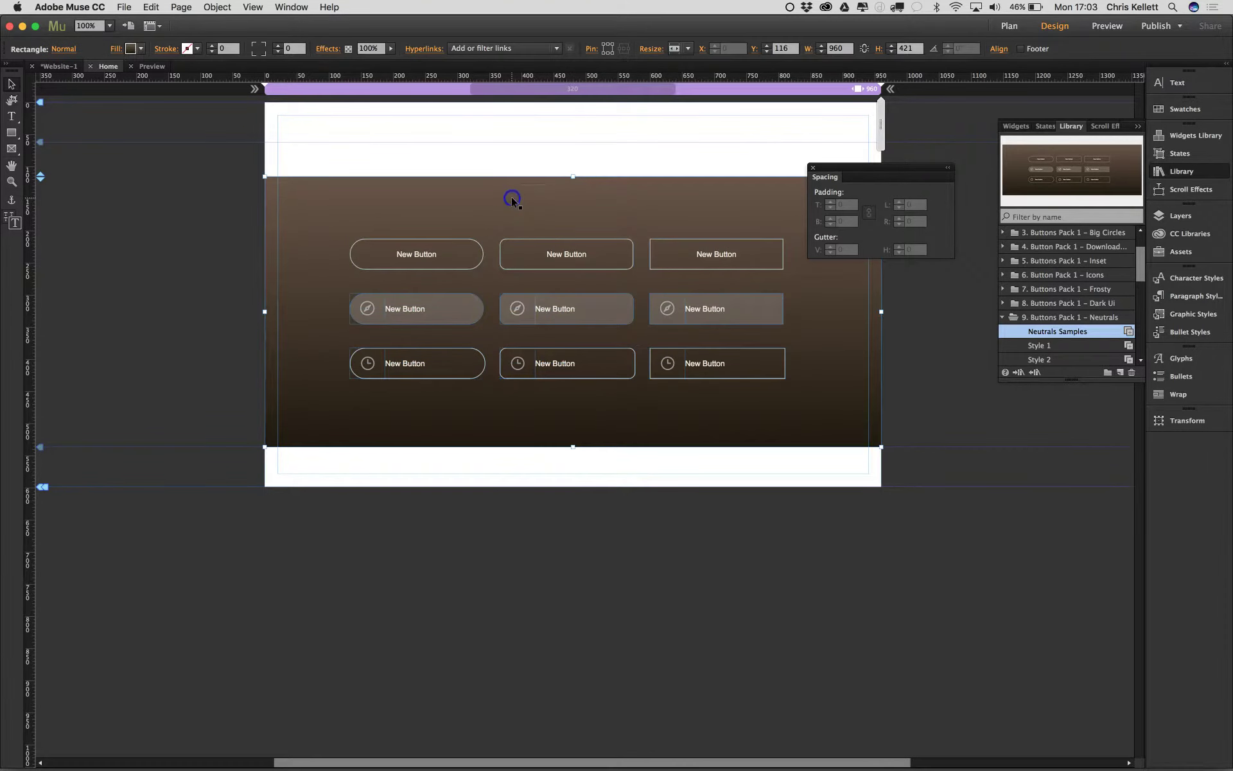
pyautogui.rightClick(512, 196)
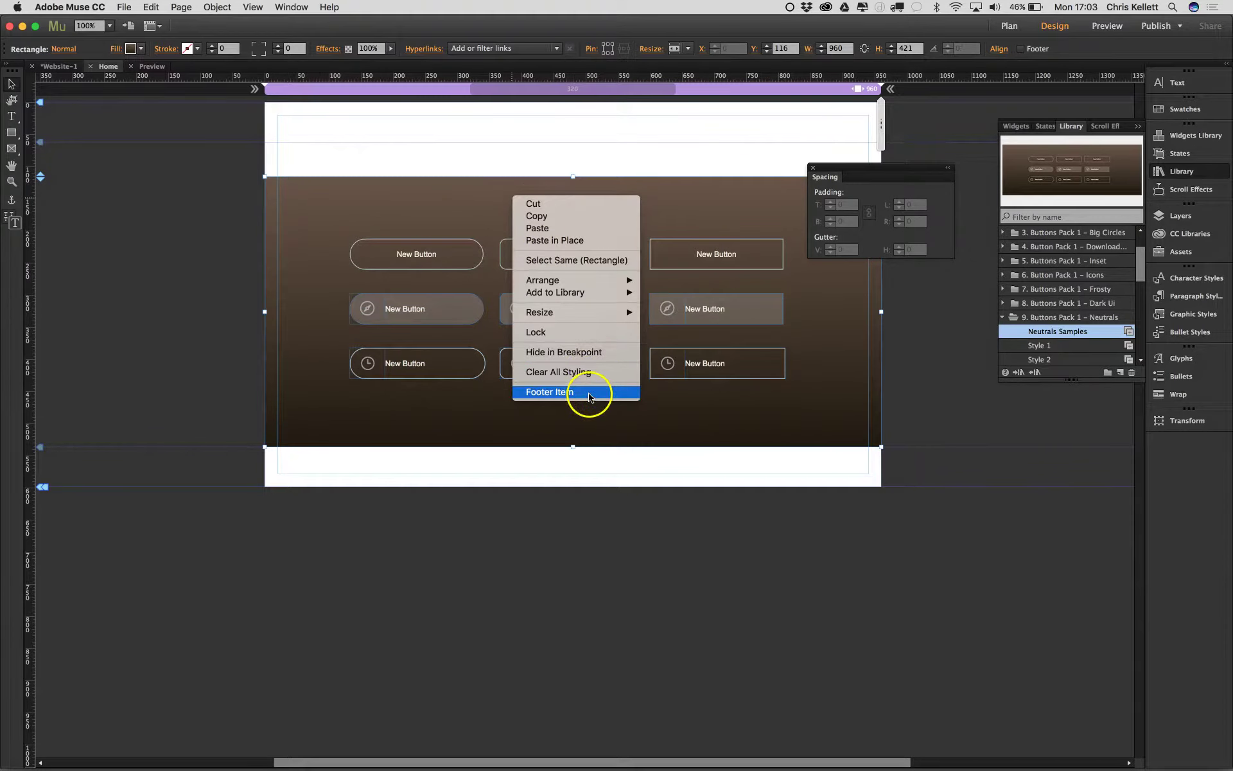
pyautogui.click(586, 332)
# - Preview the page with the nine buttons and return to the Home page design
pyautogui.click(1105, 27)
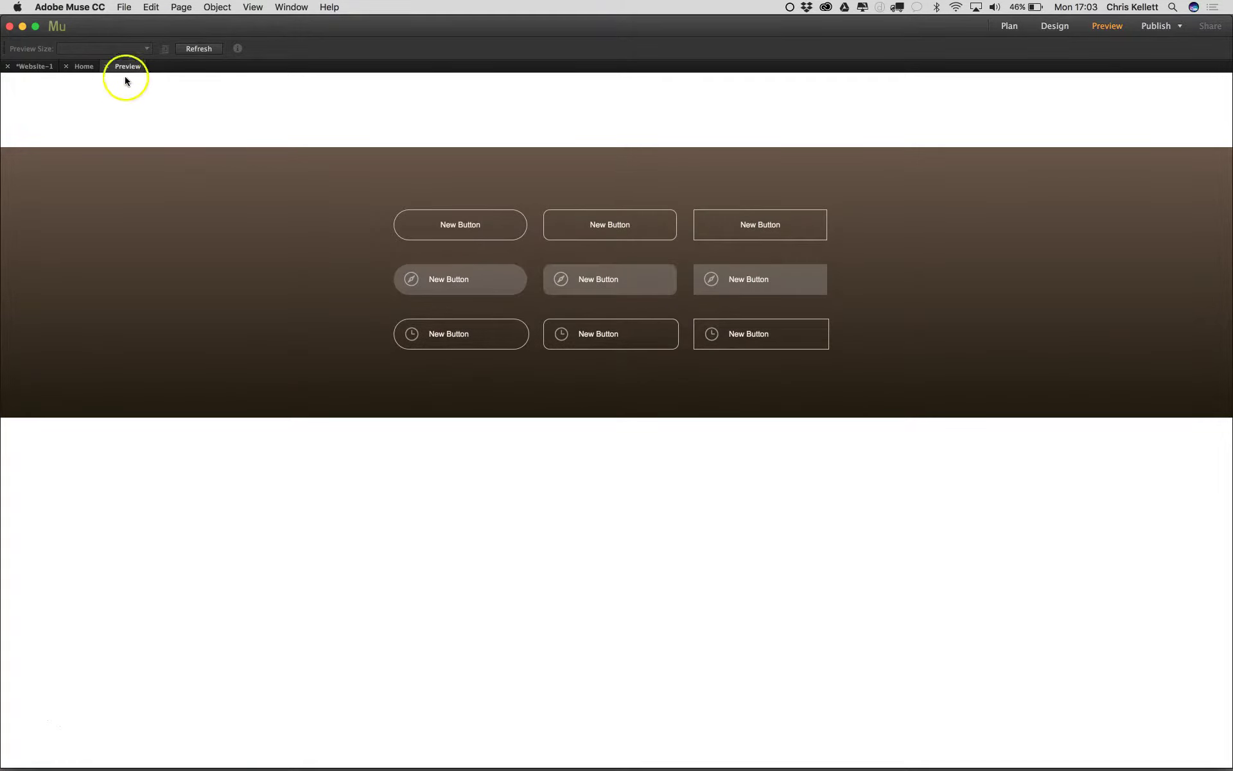
pyautogui.click(106, 66)
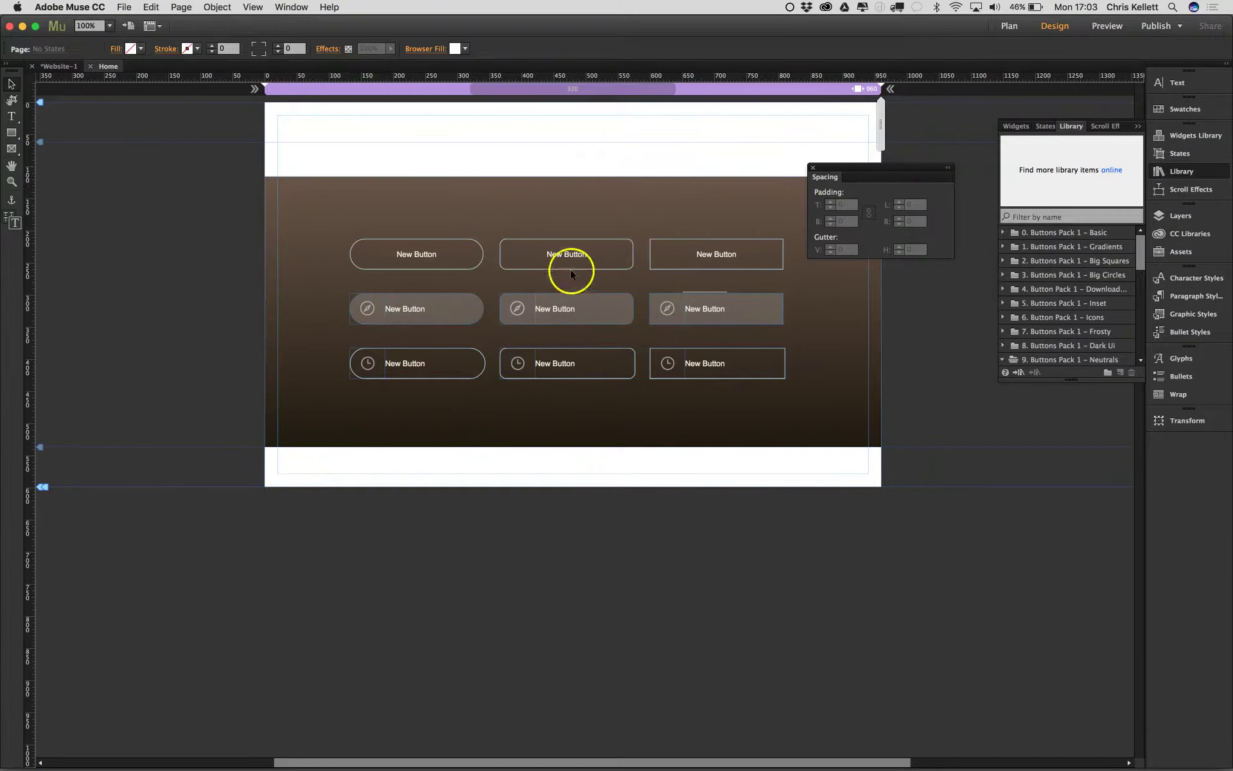
# - Examine the text settings and text colour of the pill-shaped button in the first row
pyautogui.click(421, 260)
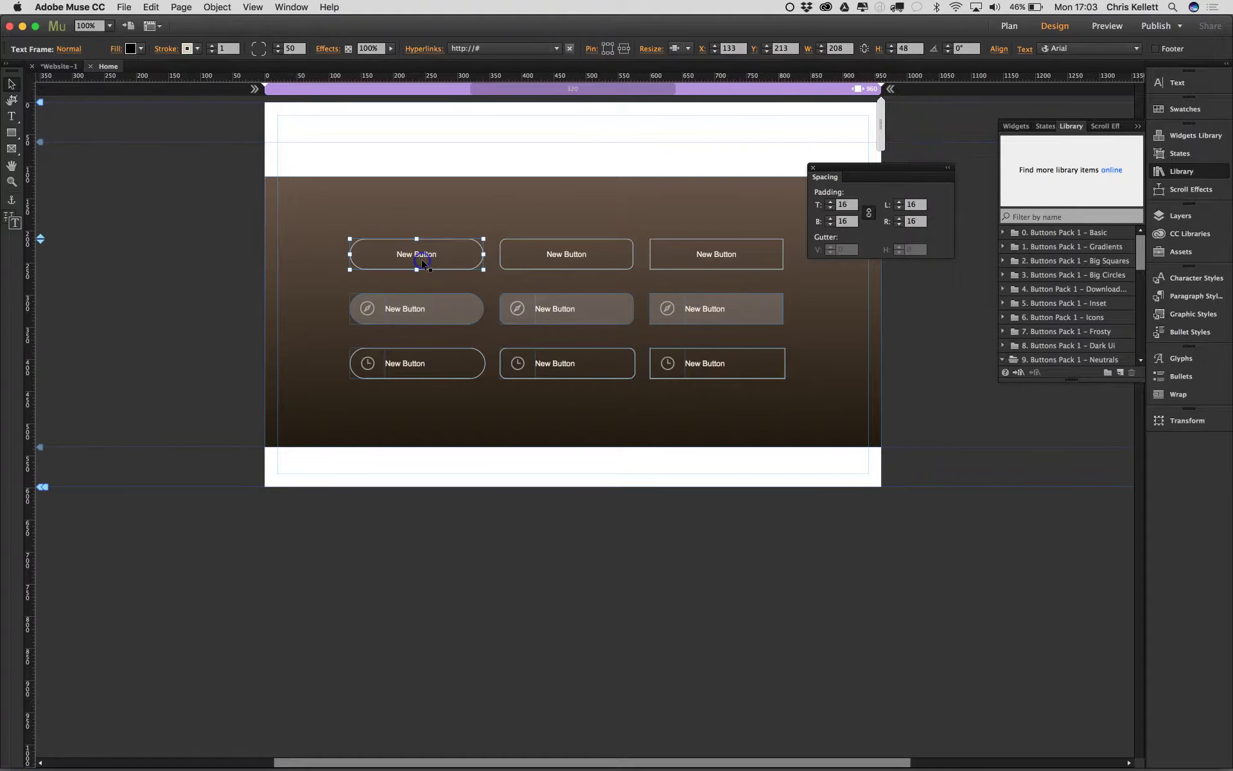
pyautogui.click(434, 270)
pyautogui.click(1025, 49)
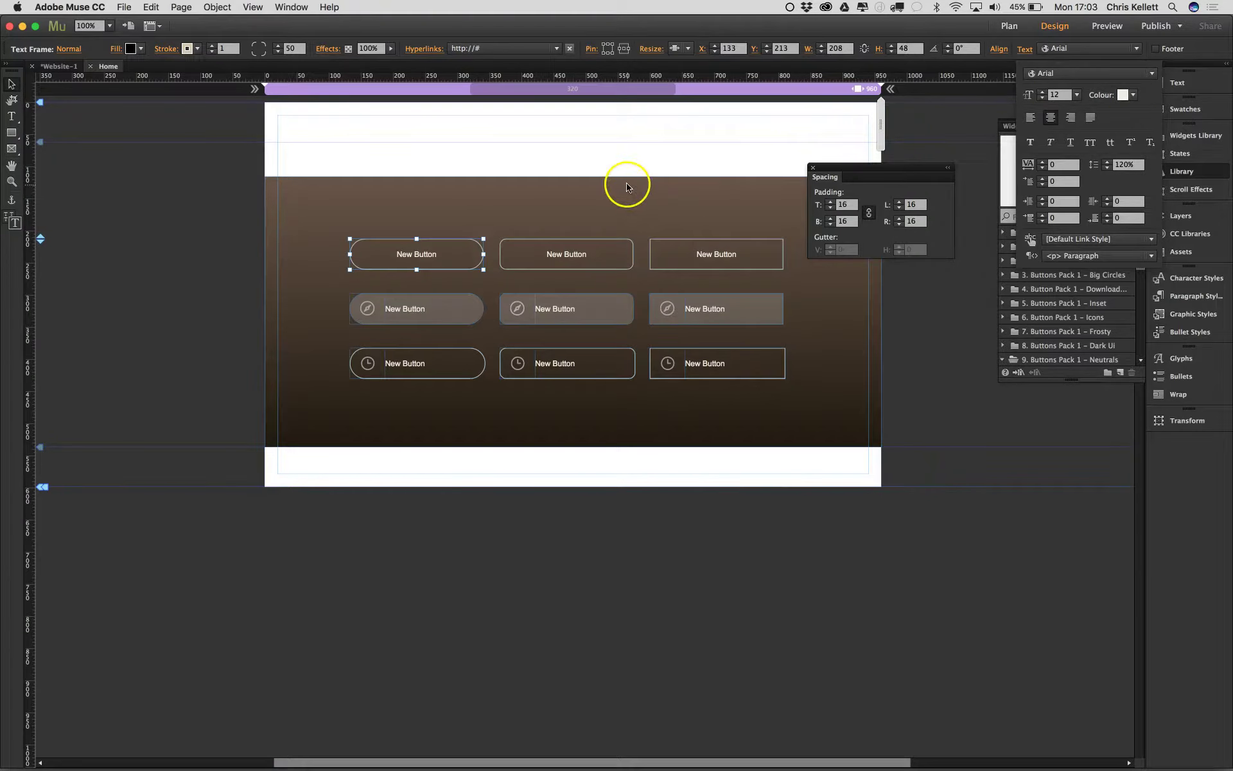
pyautogui.click(1133, 95)
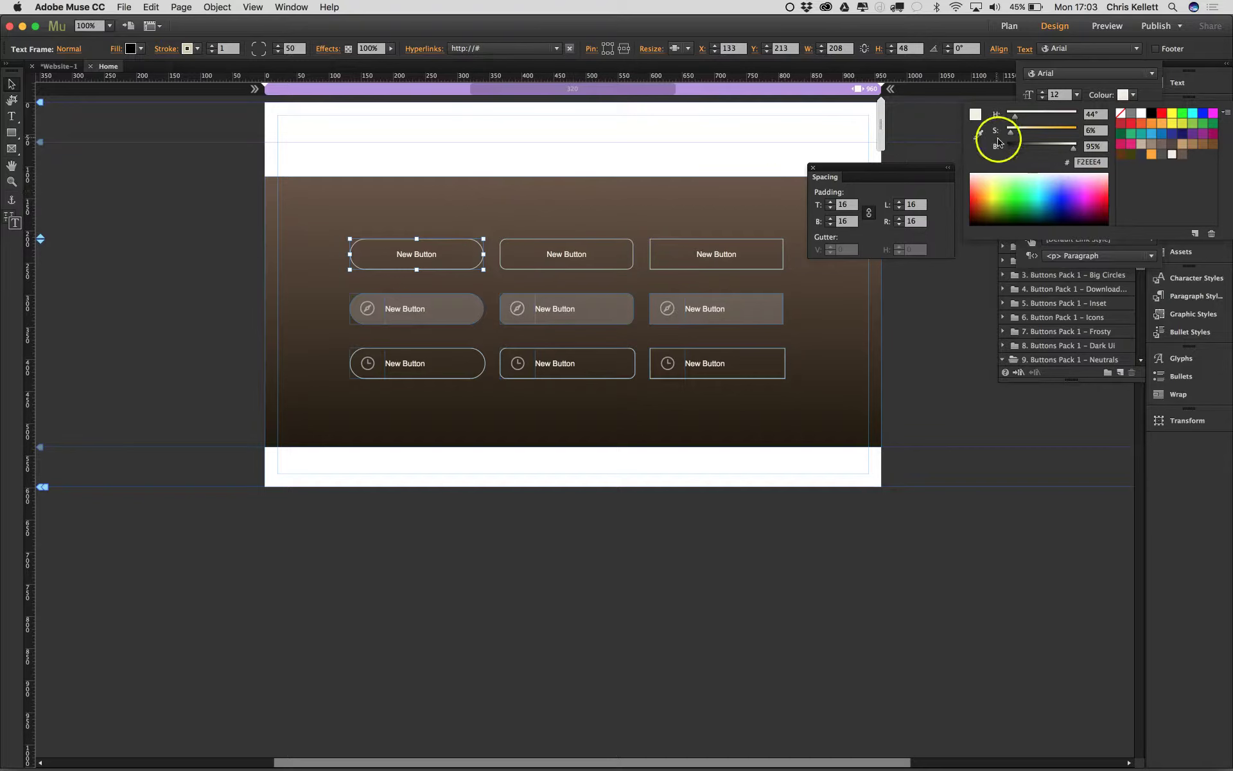
pyautogui.click(606, 204)
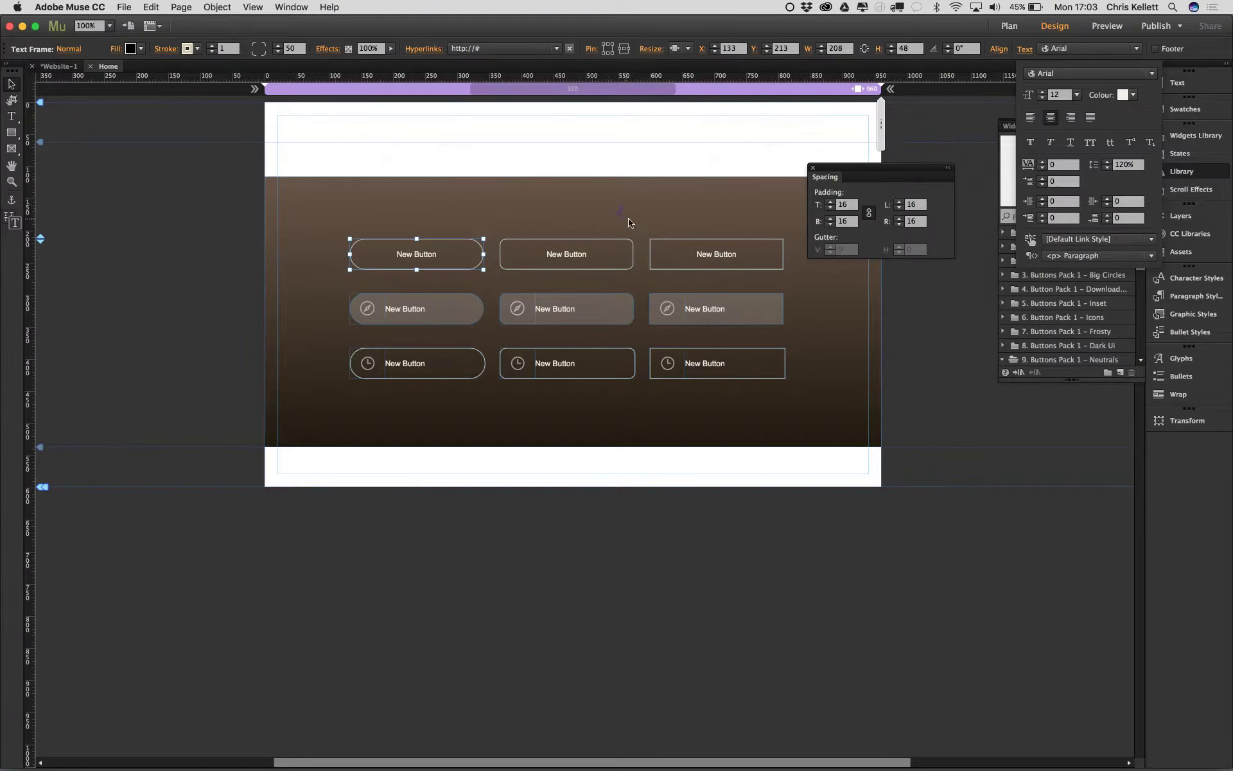
pyautogui.click(604, 133)
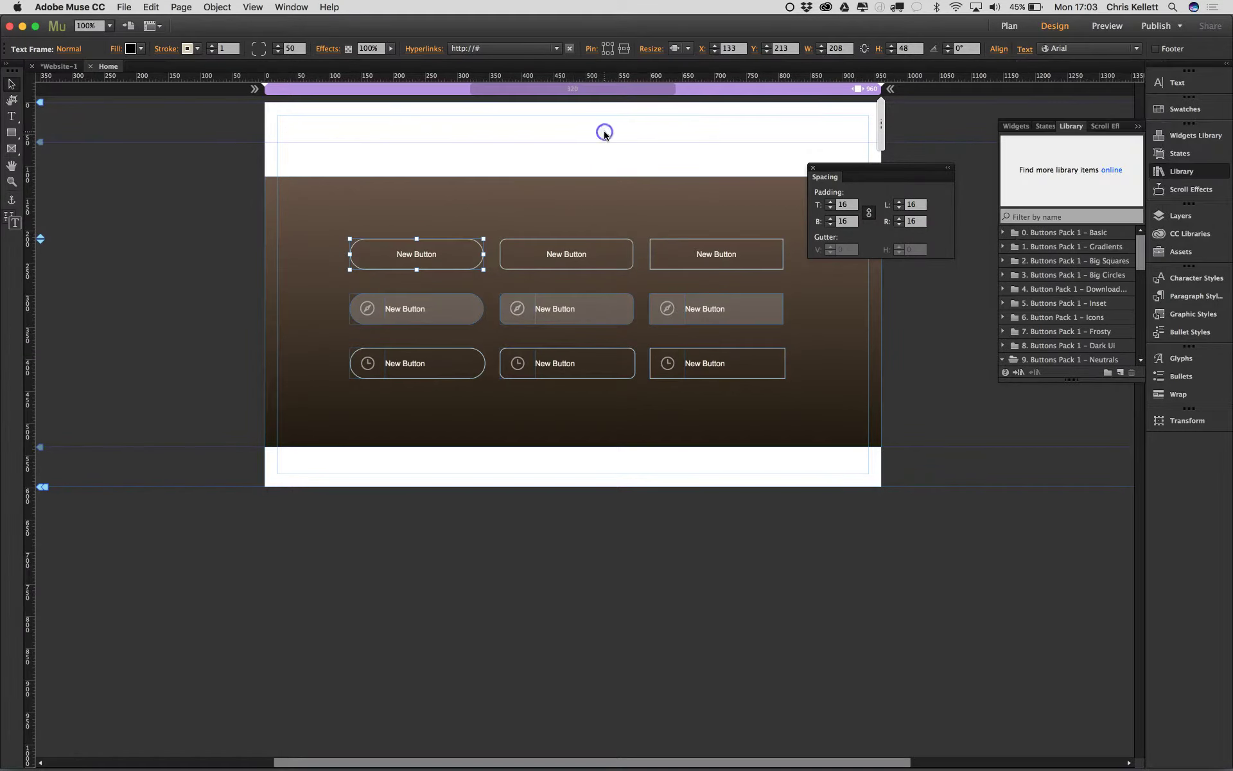
# - Align the first-row pill button's stroke to the centre and check its stroke colour
pyautogui.click(167, 50)
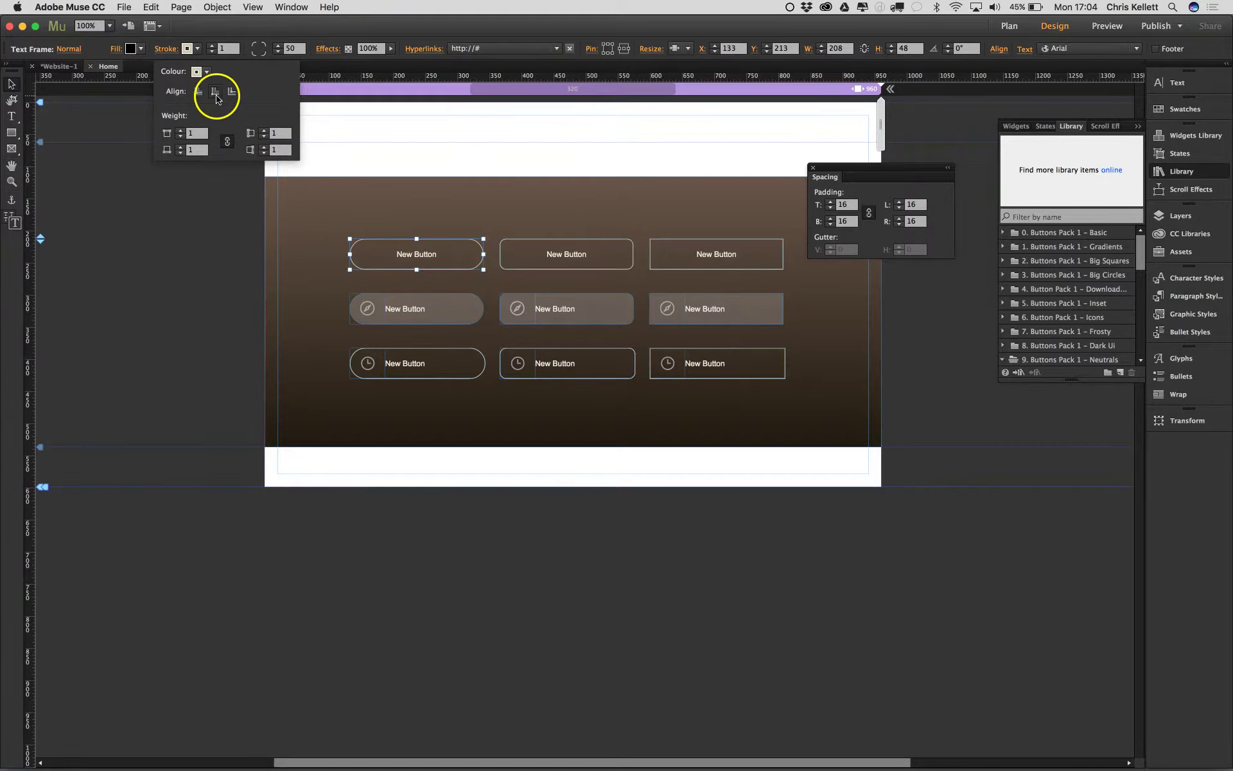
pyautogui.click(217, 94)
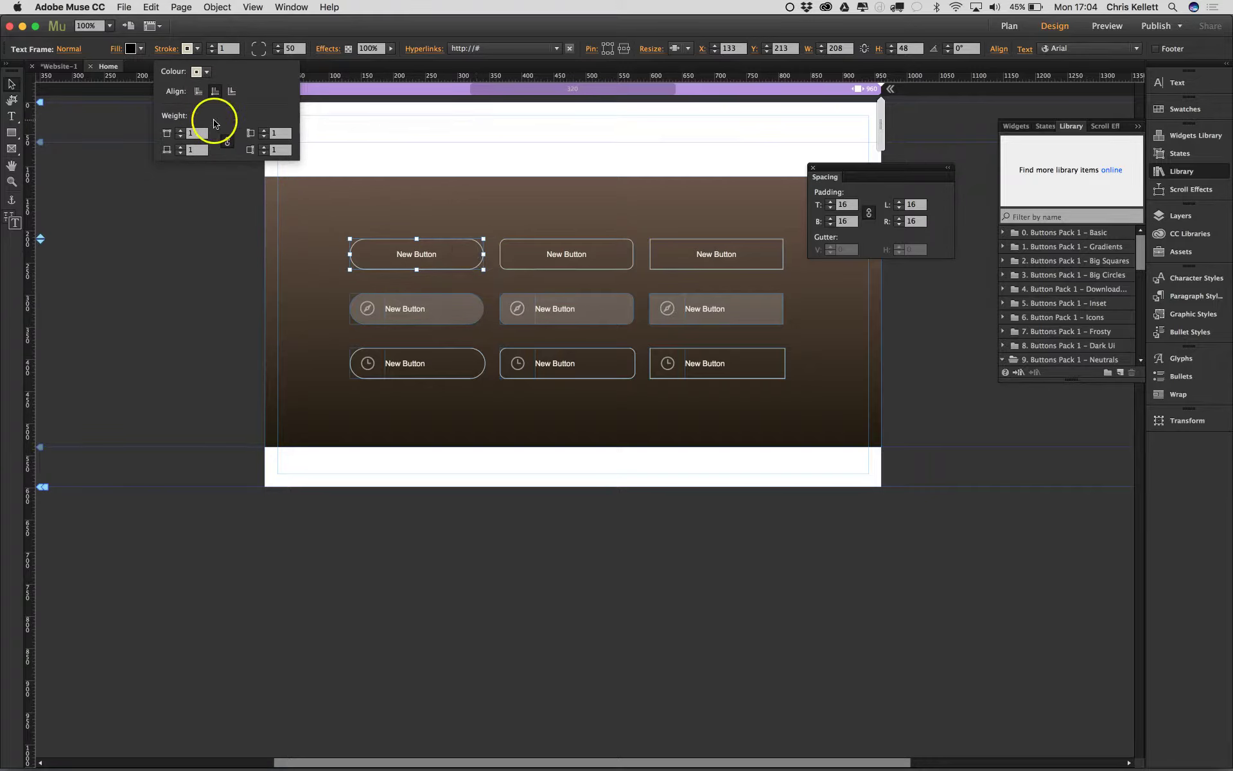
pyautogui.click(197, 37)
pyautogui.click(198, 49)
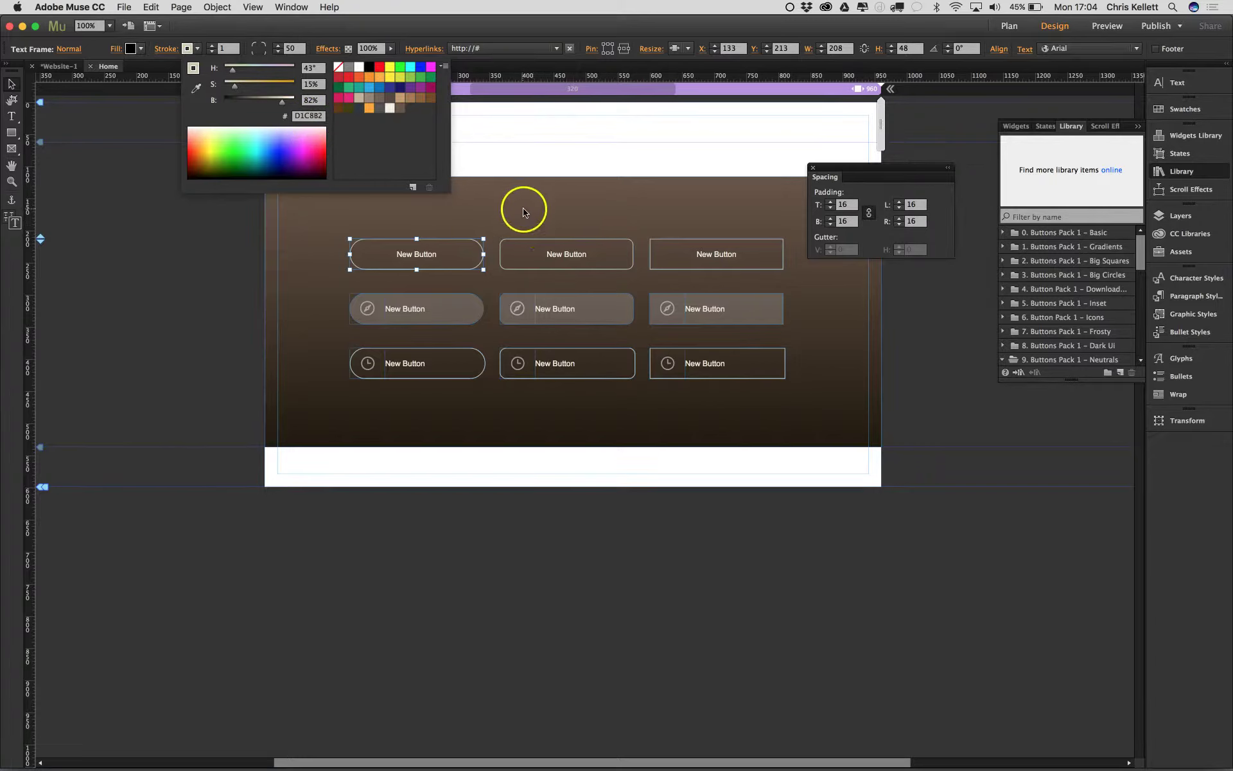
pyautogui.click(512, 157)
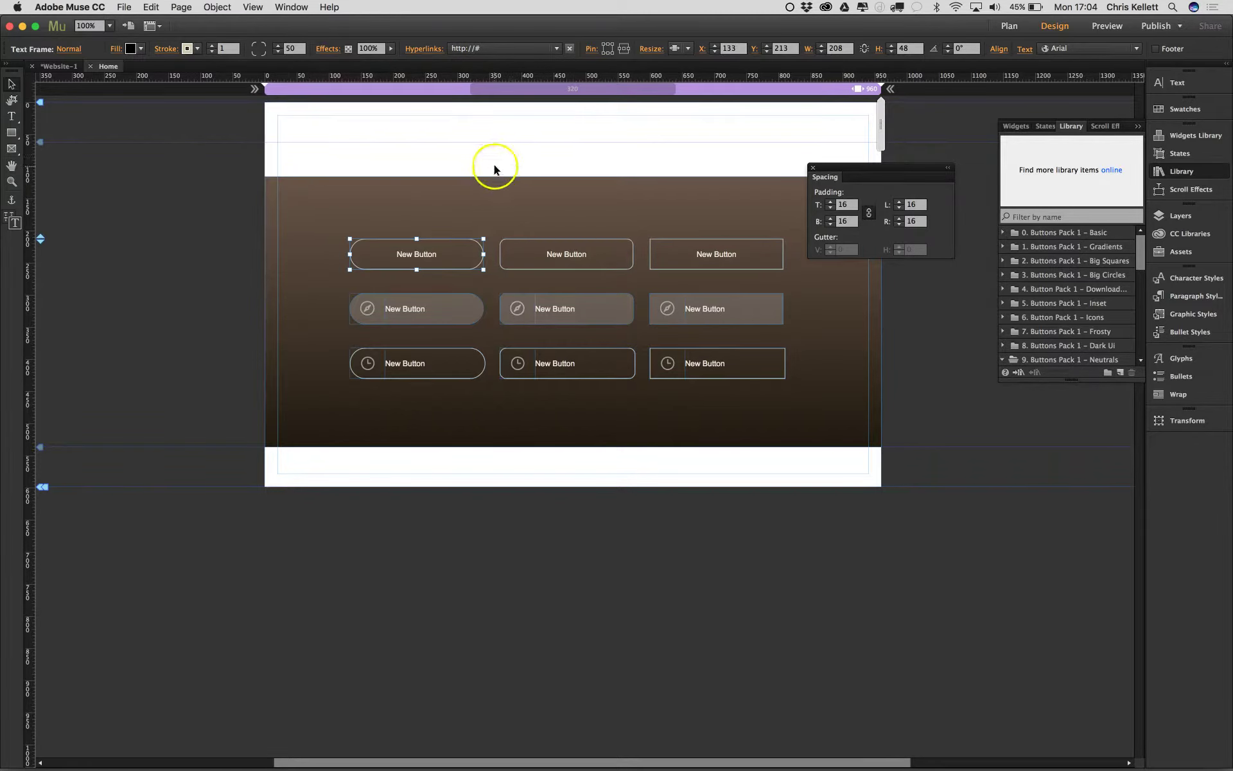
# - Switch the first-row pill button to its Rollover state and inspect that state's fill type and opacity
pyautogui.click(69, 49)
pyautogui.click(69, 49)
pyautogui.click(69, 49)
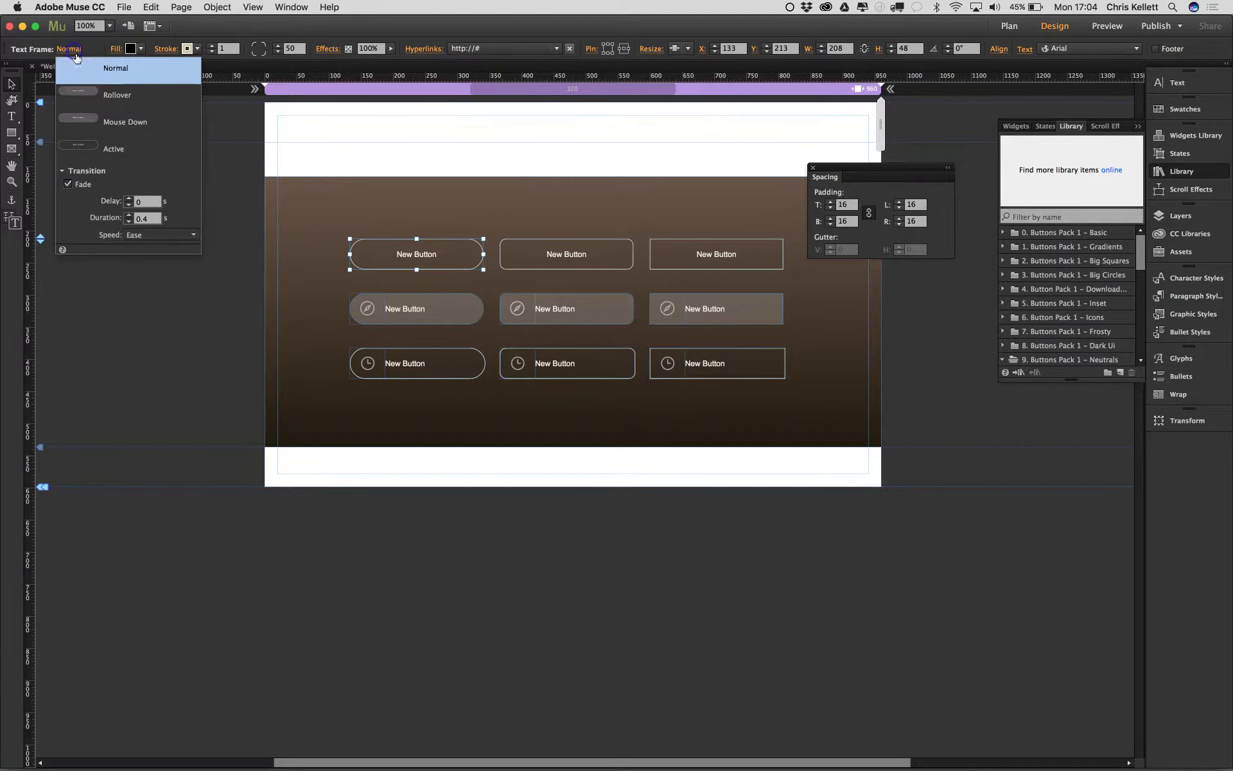
pyautogui.click(93, 92)
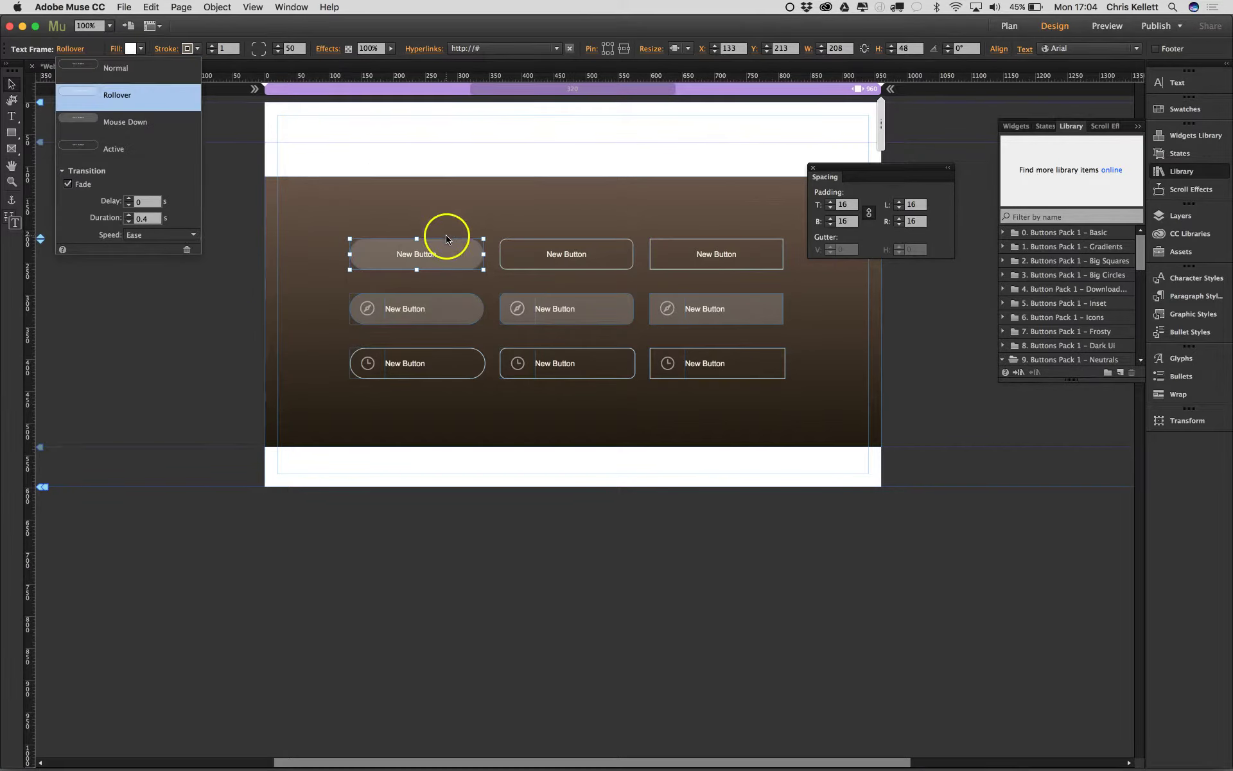
pyautogui.click(131, 49)
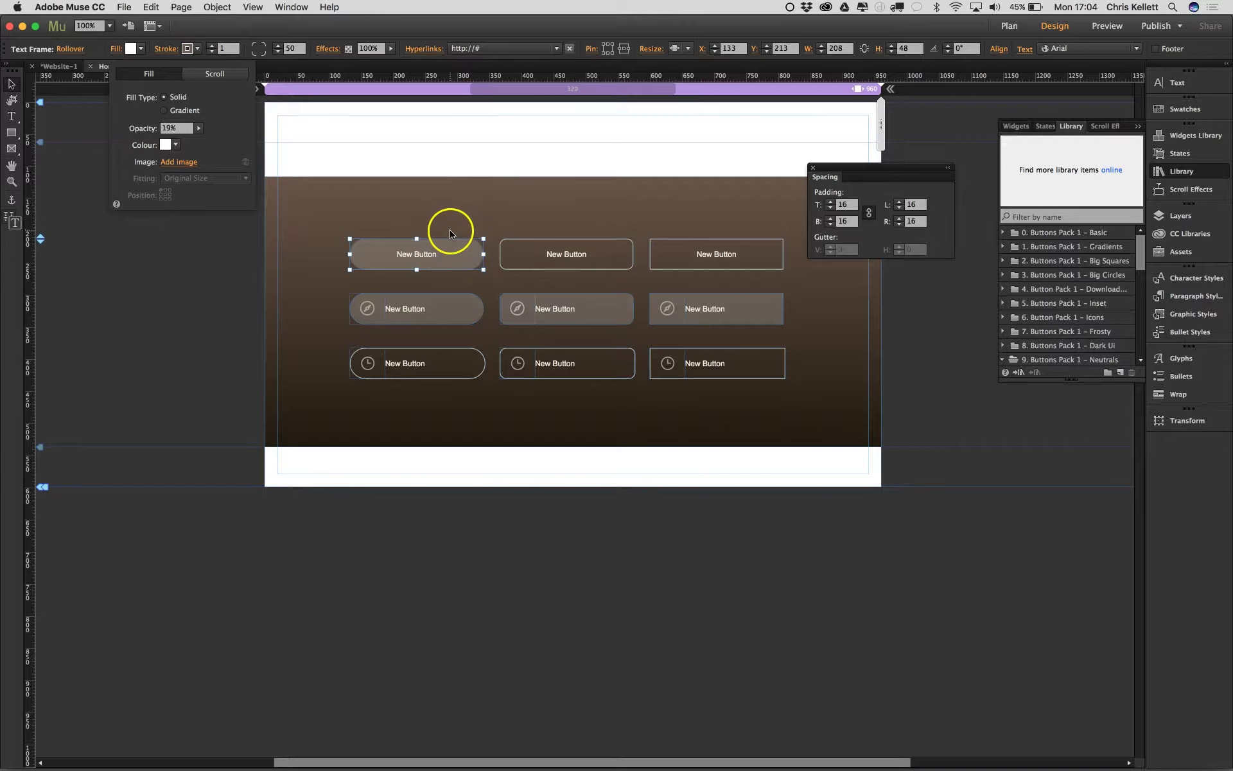
pyautogui.click(277, 16)
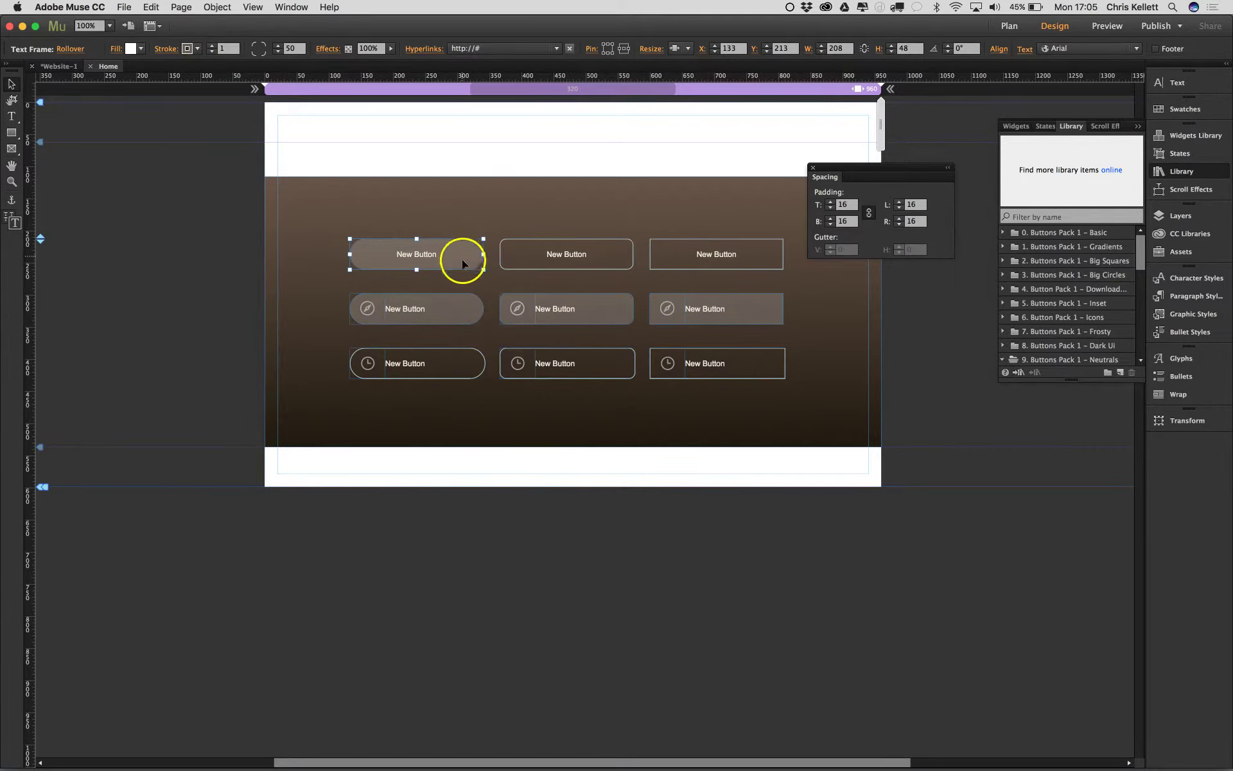
# - Match the Rollover stroke to the pill button's fill by sampling the fill colour, 75695F
pyautogui.click(197, 49)
pyautogui.click(195, 93)
pyautogui.click(418, 233)
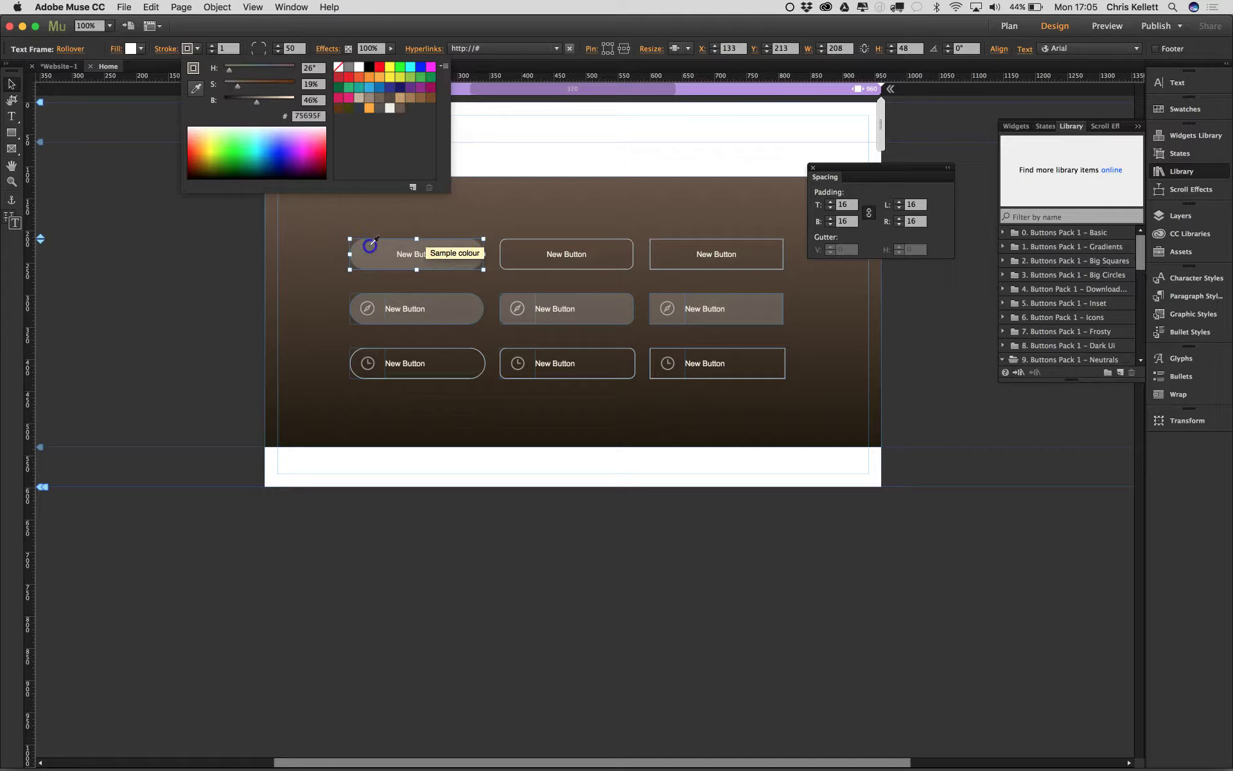
pyautogui.press('Escape')
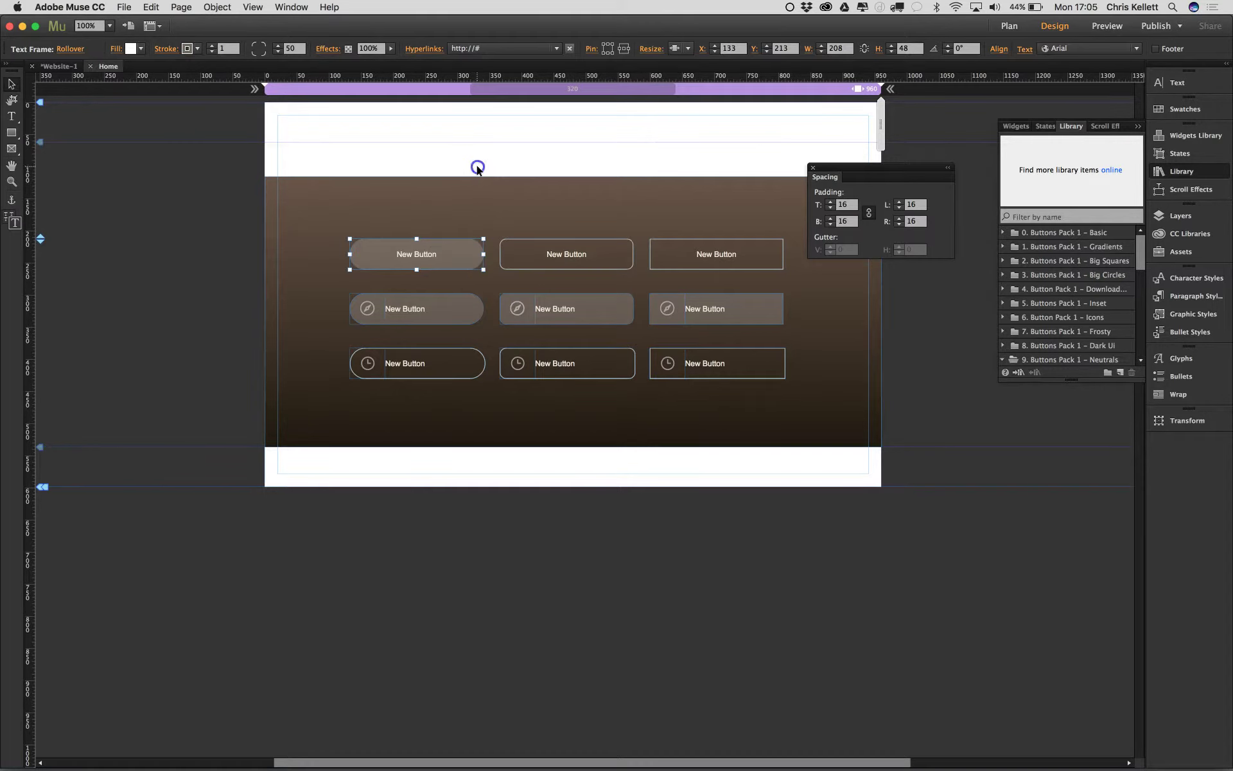
# - Inspect the Rollover state and stroke colour of the pill-shaped clock button in the third row
pyautogui.click(438, 360)
pyautogui.click(460, 363)
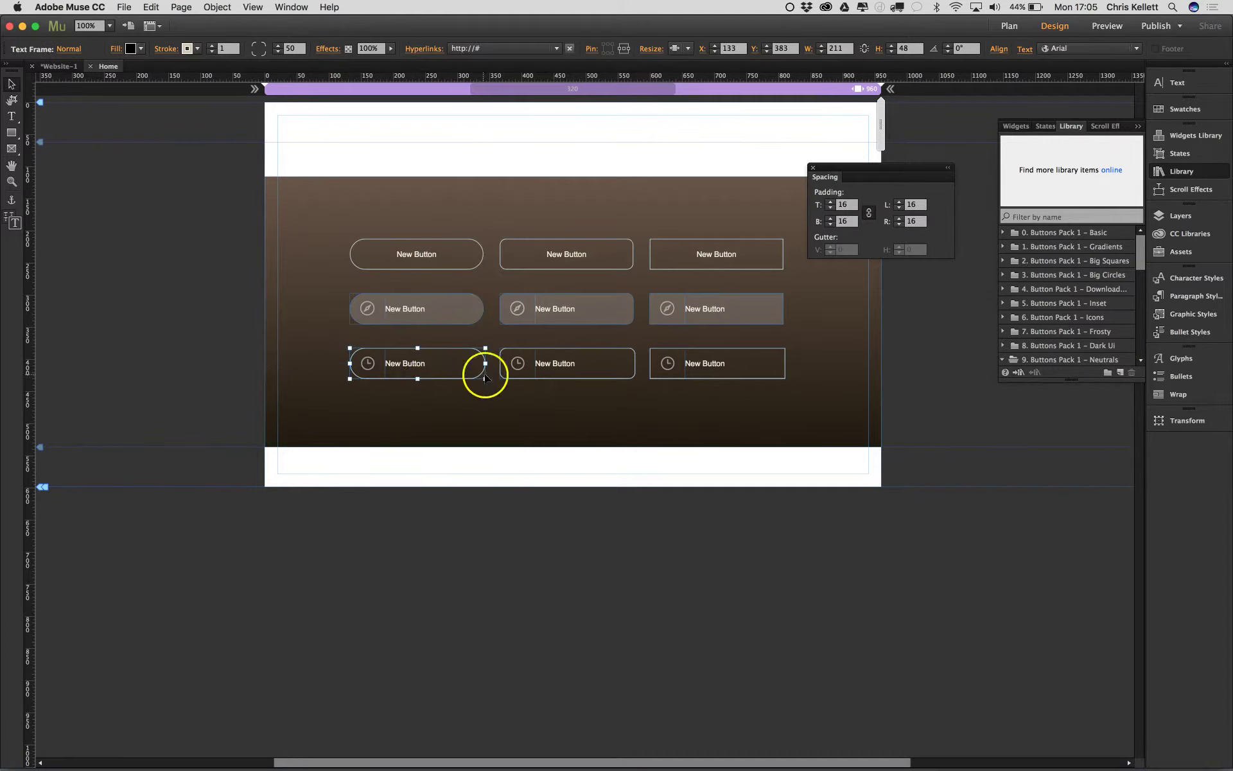
pyautogui.click(70, 48)
pyautogui.click(113, 97)
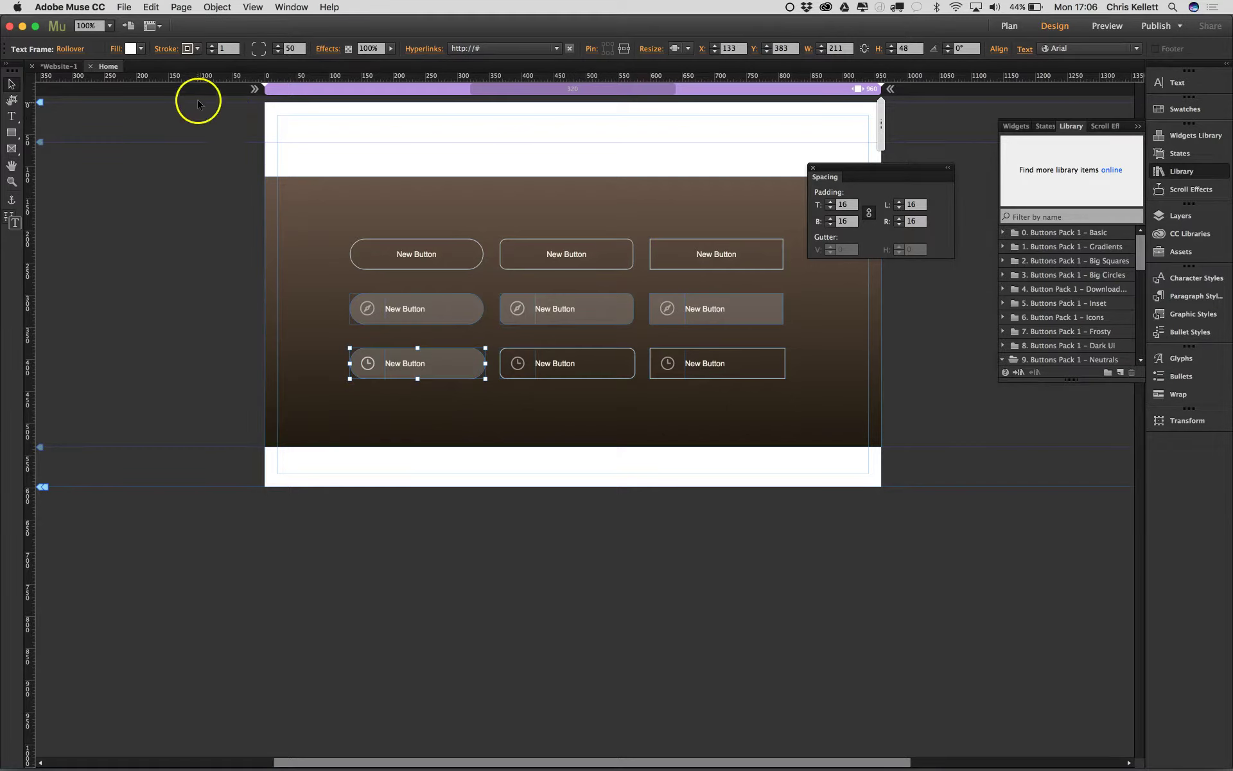
pyautogui.click(189, 48)
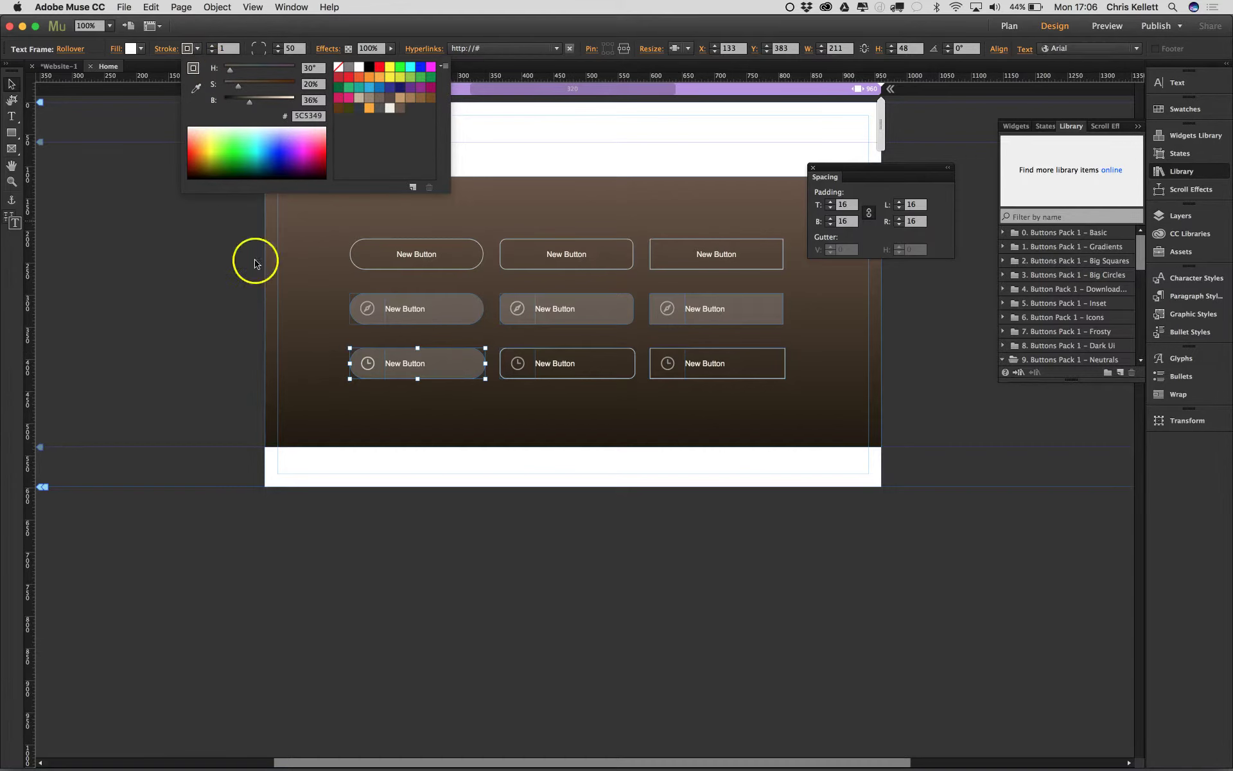
pyautogui.click(509, 160)
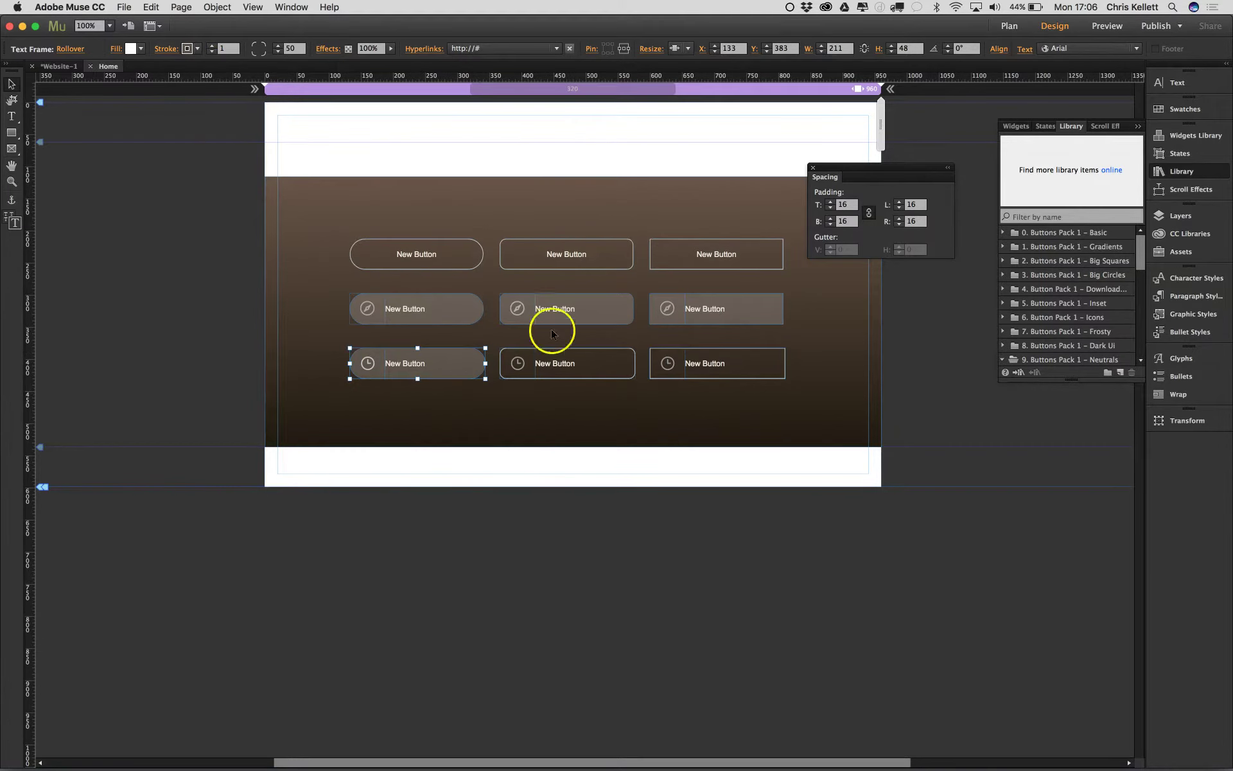
pyautogui.click(534, 179)
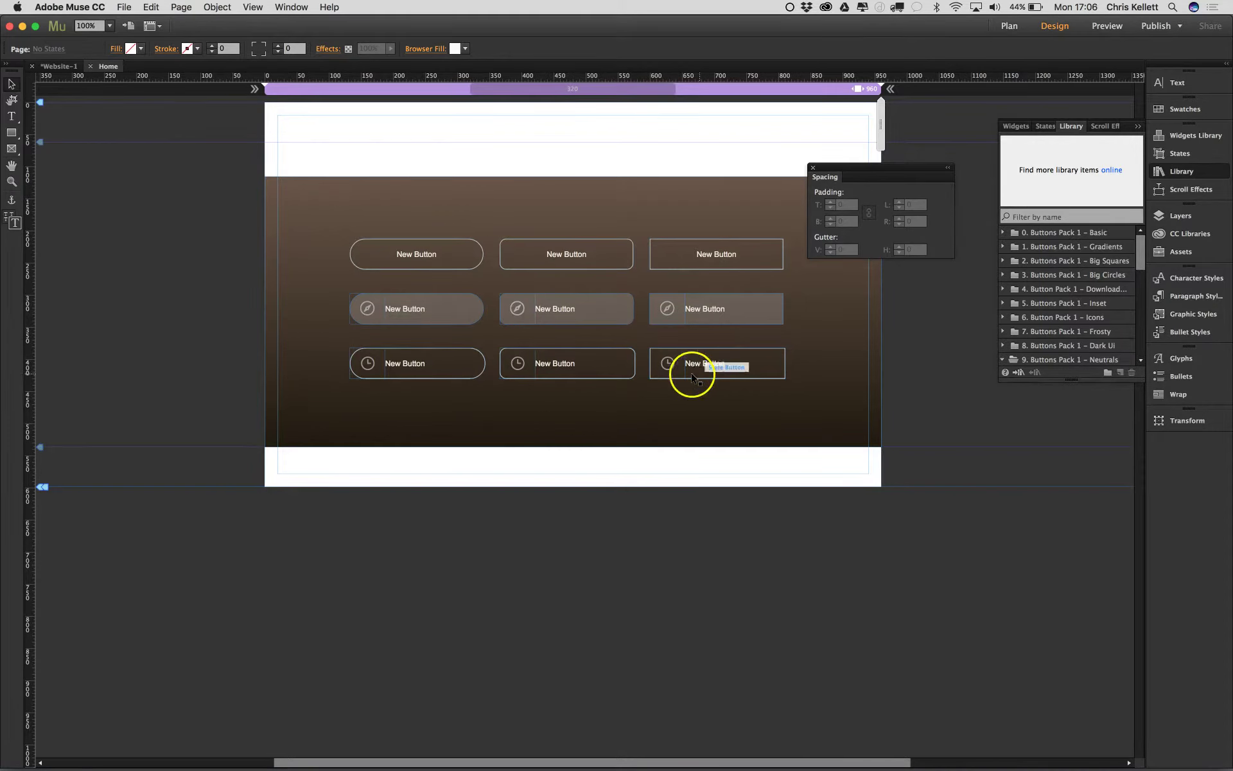
# - Revisit the Rollover stroke colour and its colour sampler on the first-row pill button
pyautogui.click(455, 255)
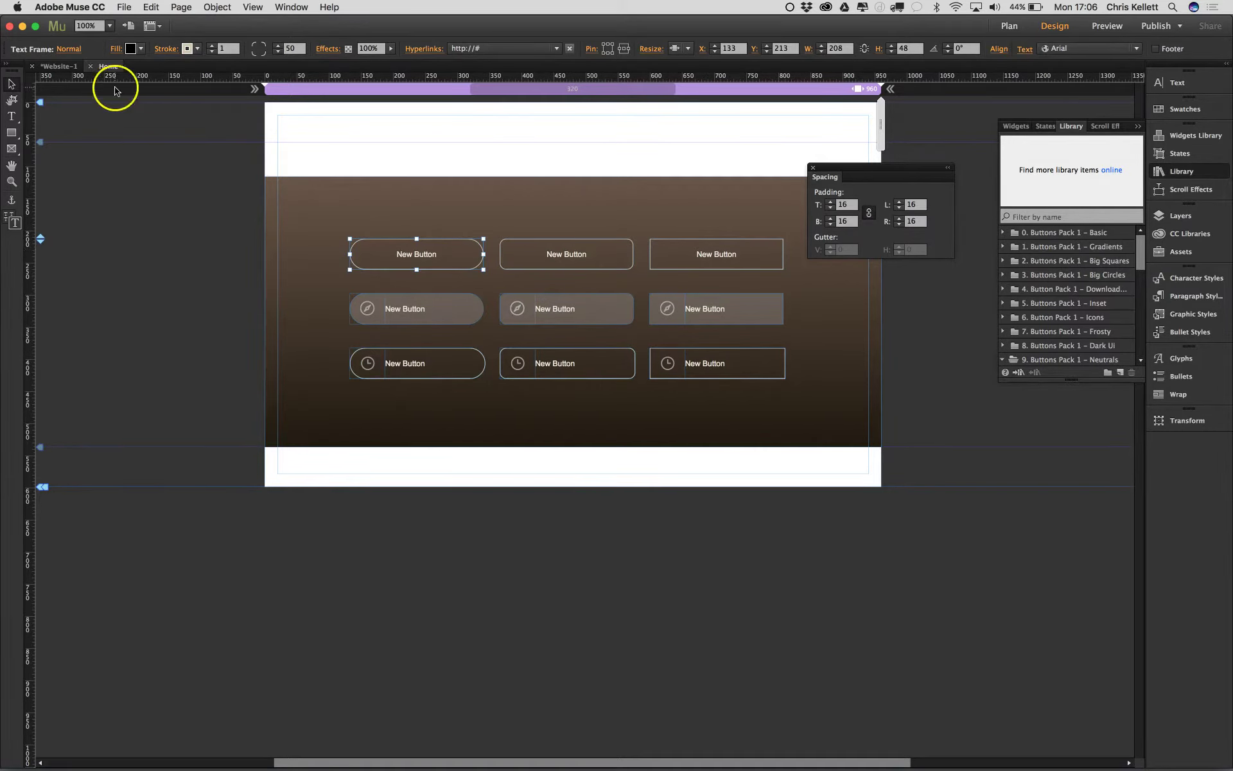
pyautogui.click(76, 49)
pyautogui.click(84, 95)
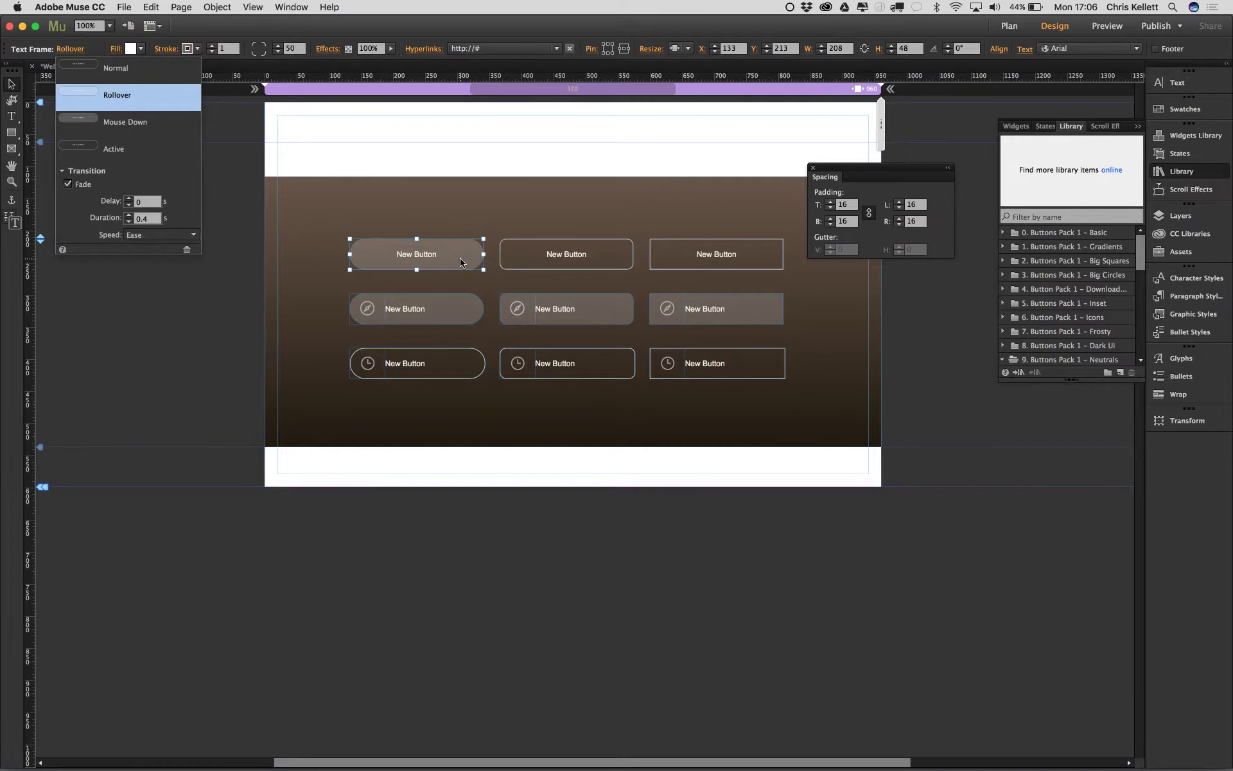
pyautogui.click(197, 48)
pyautogui.click(196, 89)
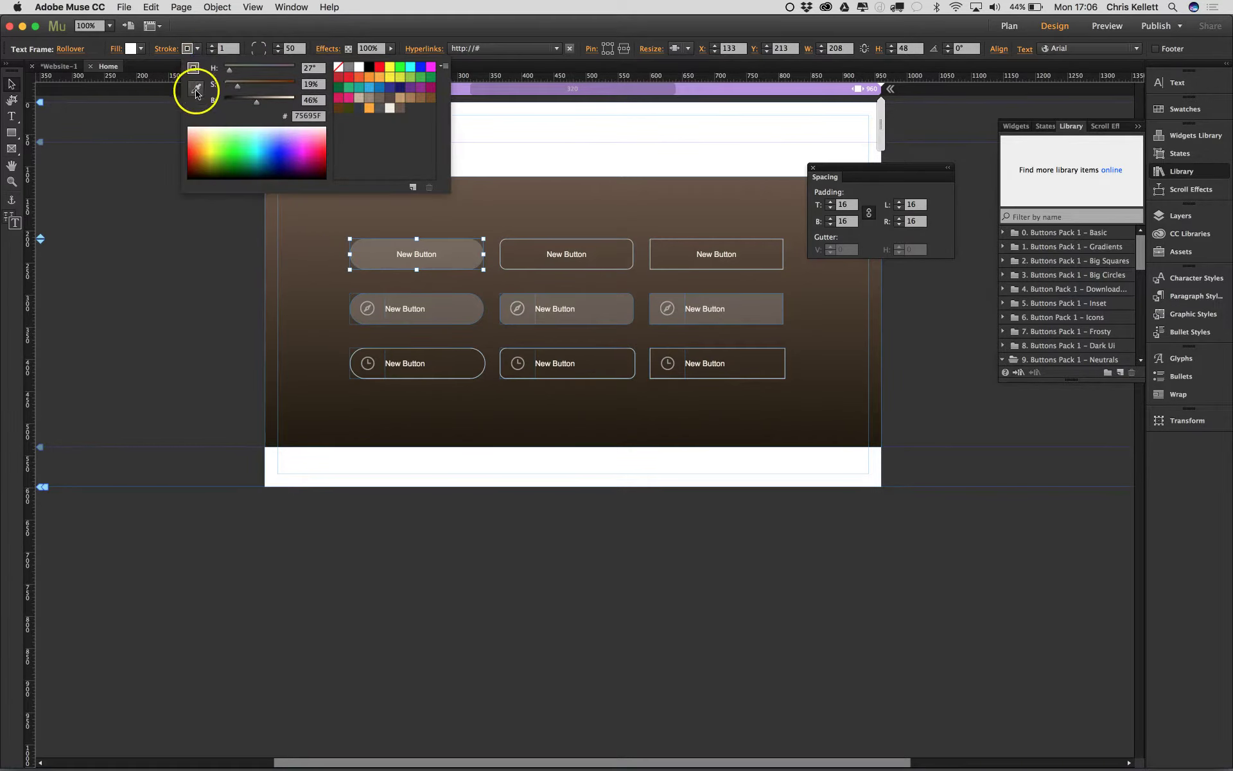
pyautogui.click(536, 210)
pyautogui.click(512, 203)
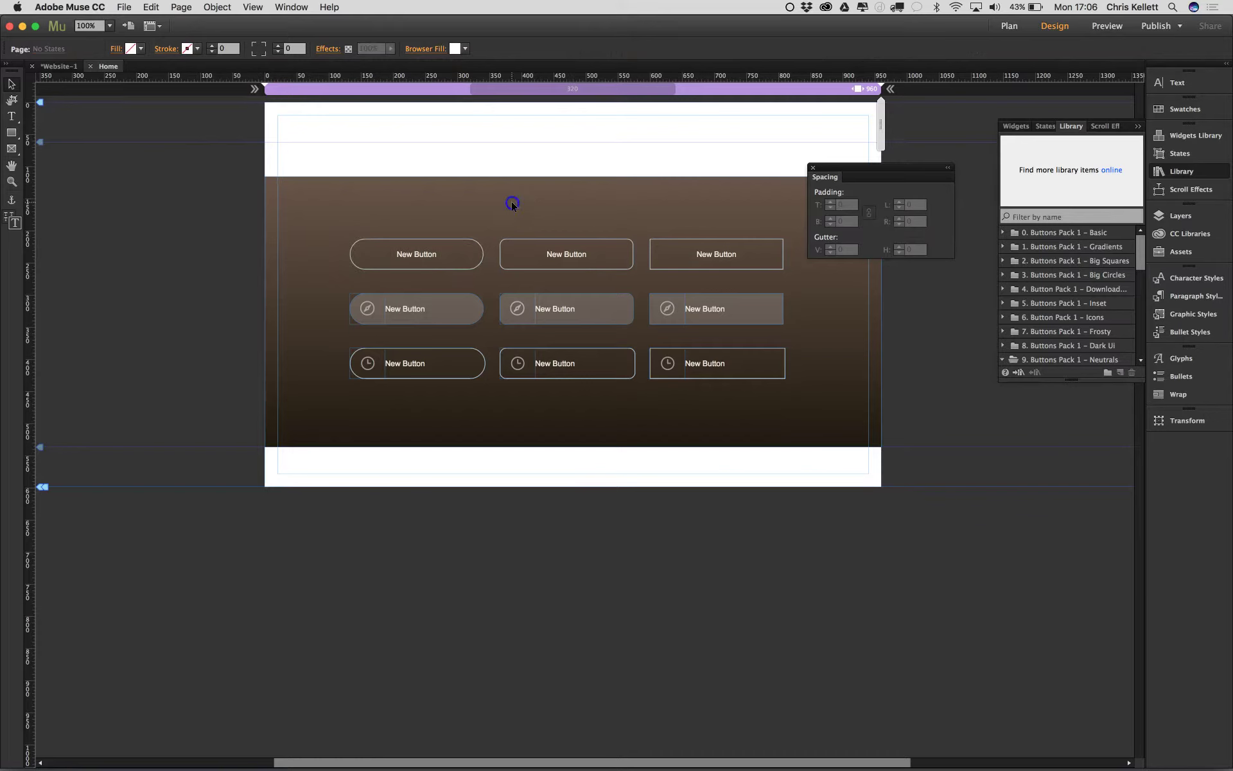
# - Unlock the brown gradient background rectangle and select it
pyautogui.rightClick(366, 182)
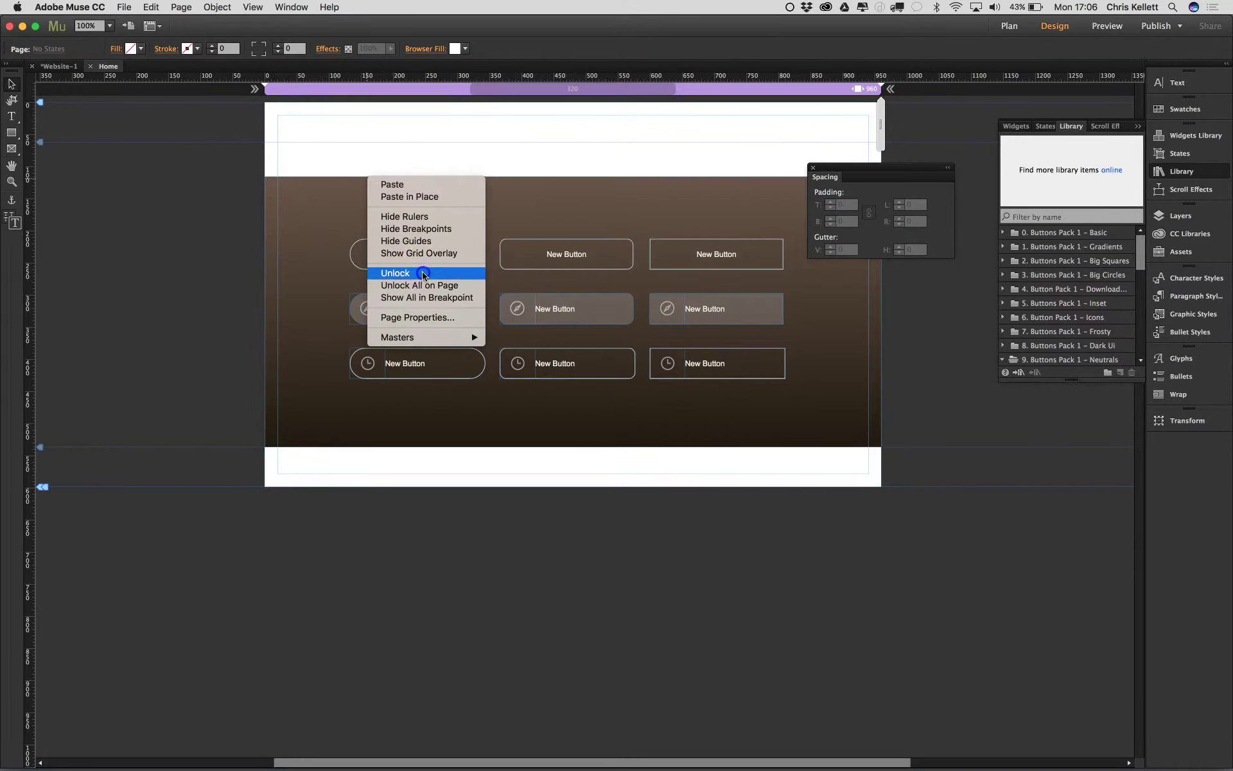
pyautogui.click(422, 273)
pyautogui.click(403, 206)
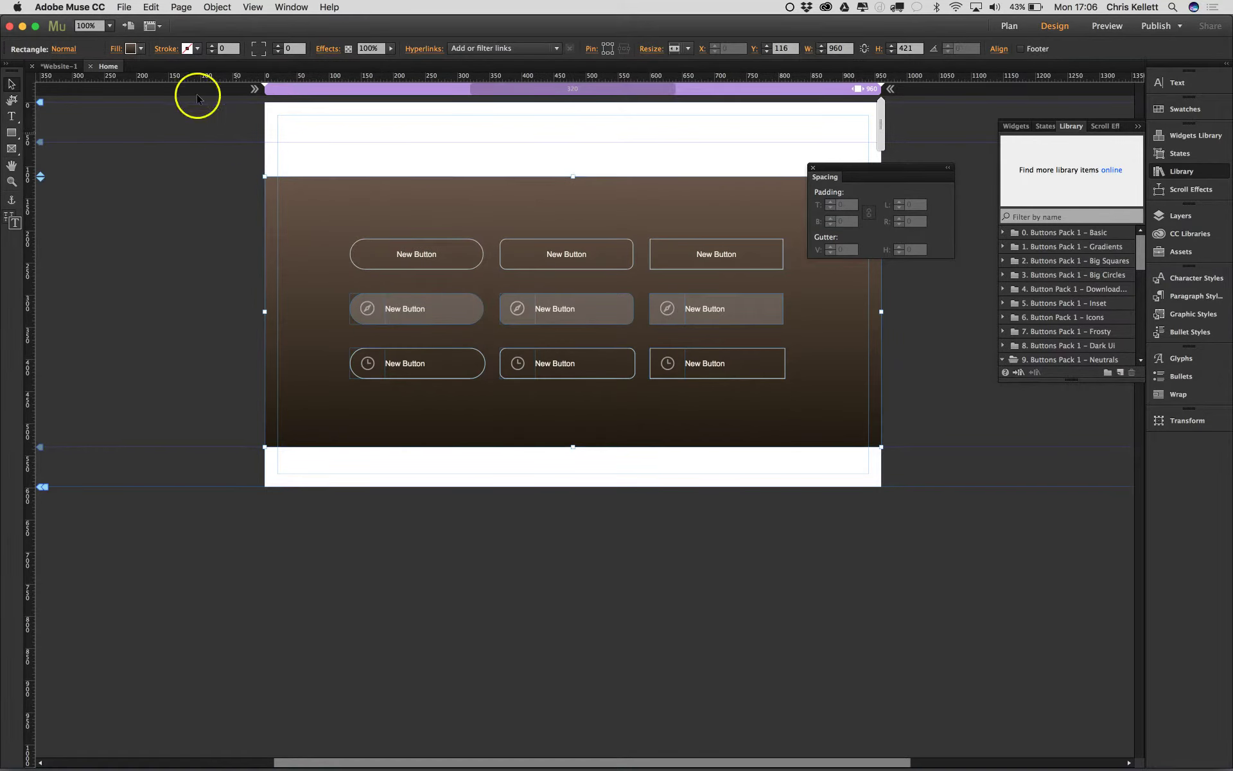
# - Set both gradient colours of the background rectangle's fill to the dark blue-grey swatch 313842
pyautogui.click(116, 49)
pyautogui.click(172, 144)
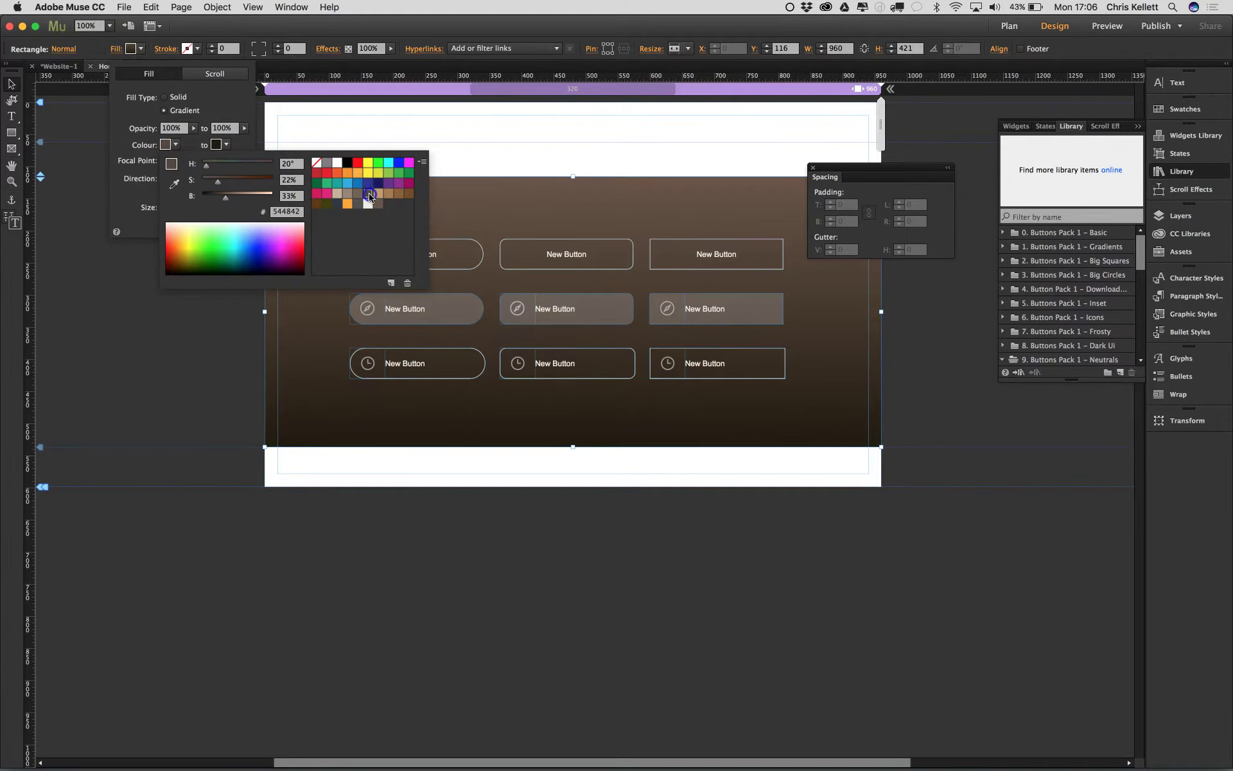
pyautogui.click(367, 193)
pyautogui.click(338, 205)
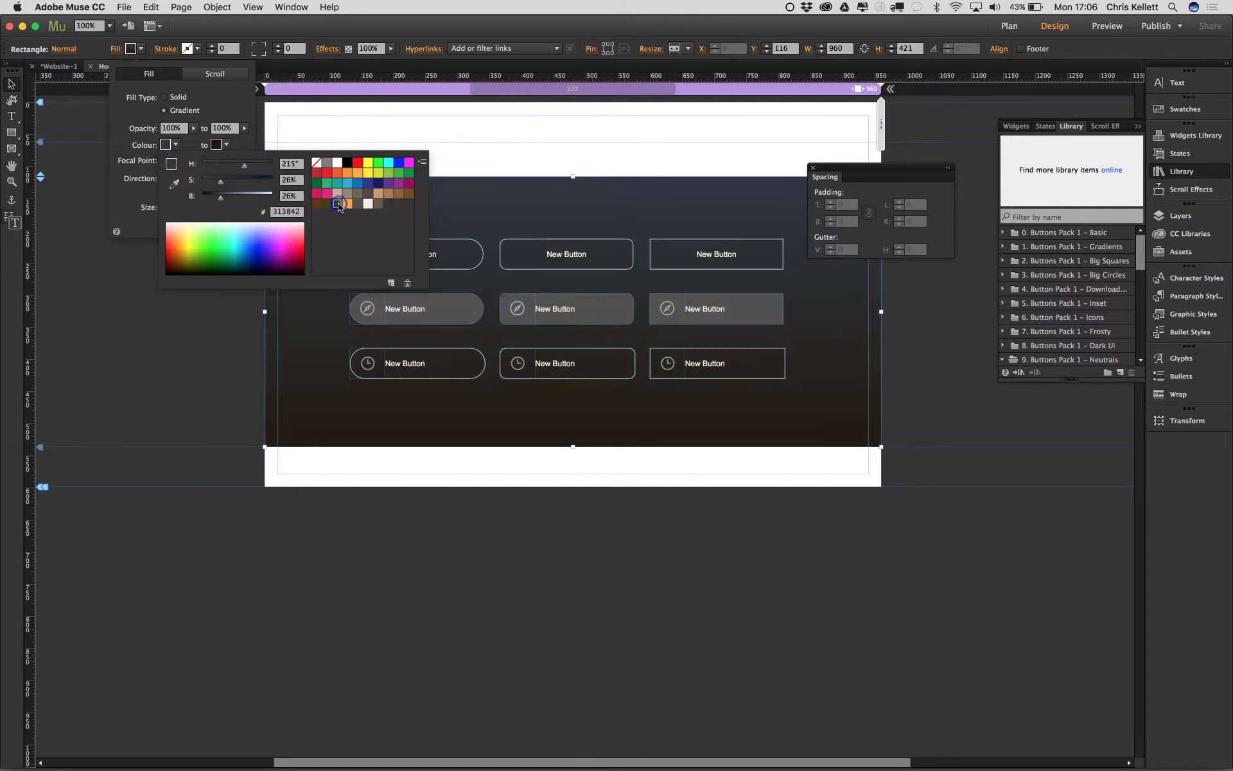
pyautogui.click(228, 145)
pyautogui.click(388, 203)
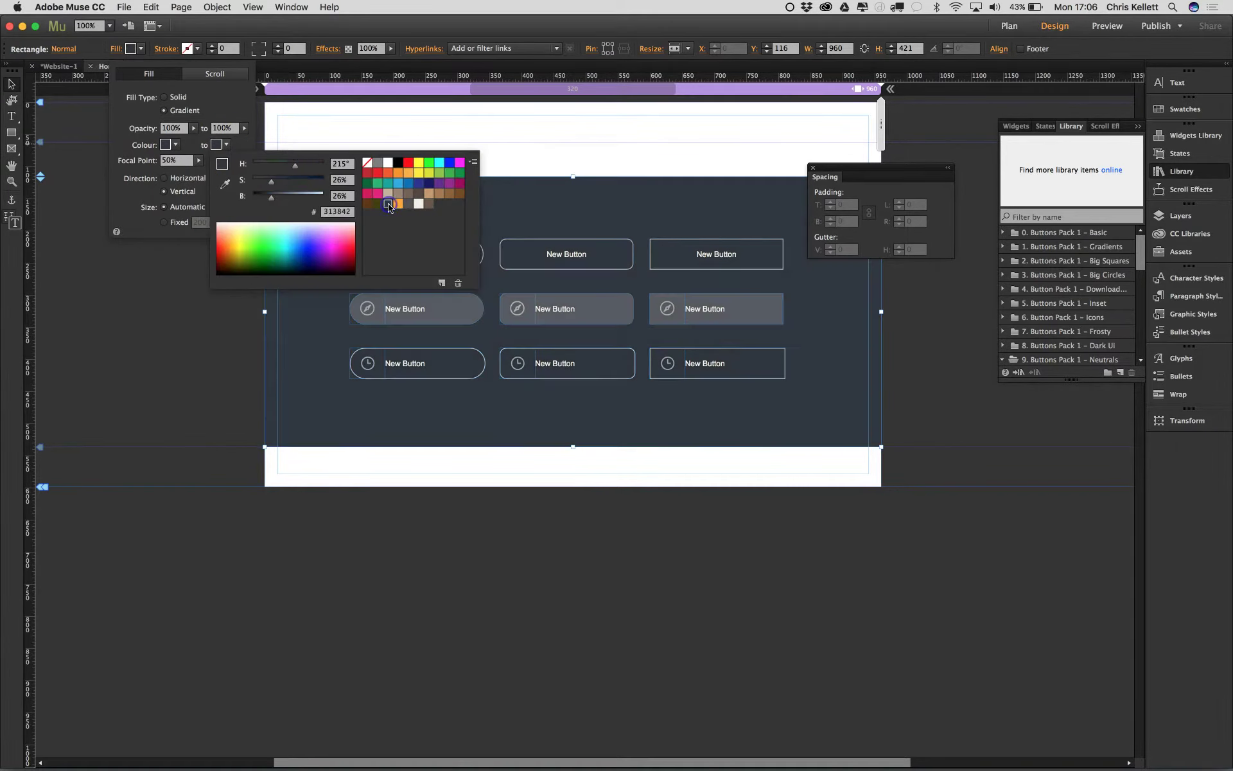
pyautogui.click(222, 116)
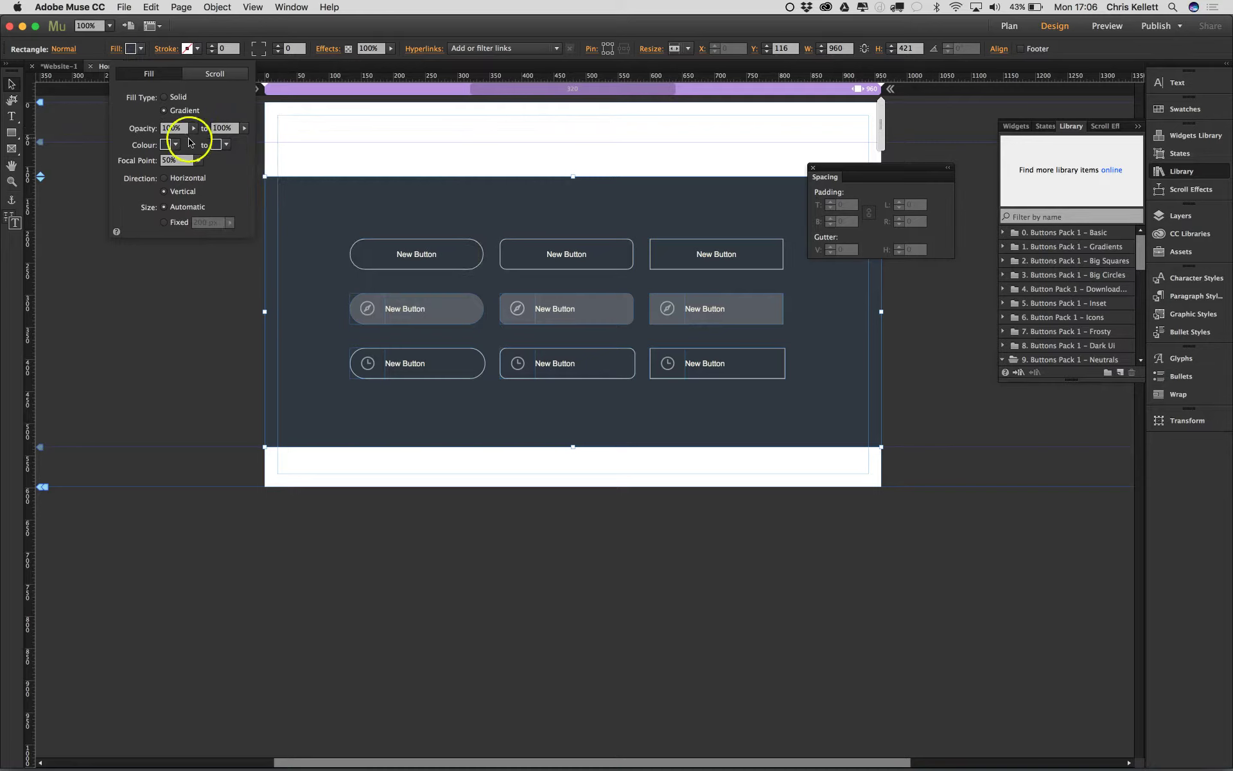
# - Darken the background gradient's end colour to near black by lowering its brightness
pyautogui.click(226, 144)
pyautogui.moveTo(270, 198); pyautogui.dragTo(267, 199)
pyautogui.click(470, 130)
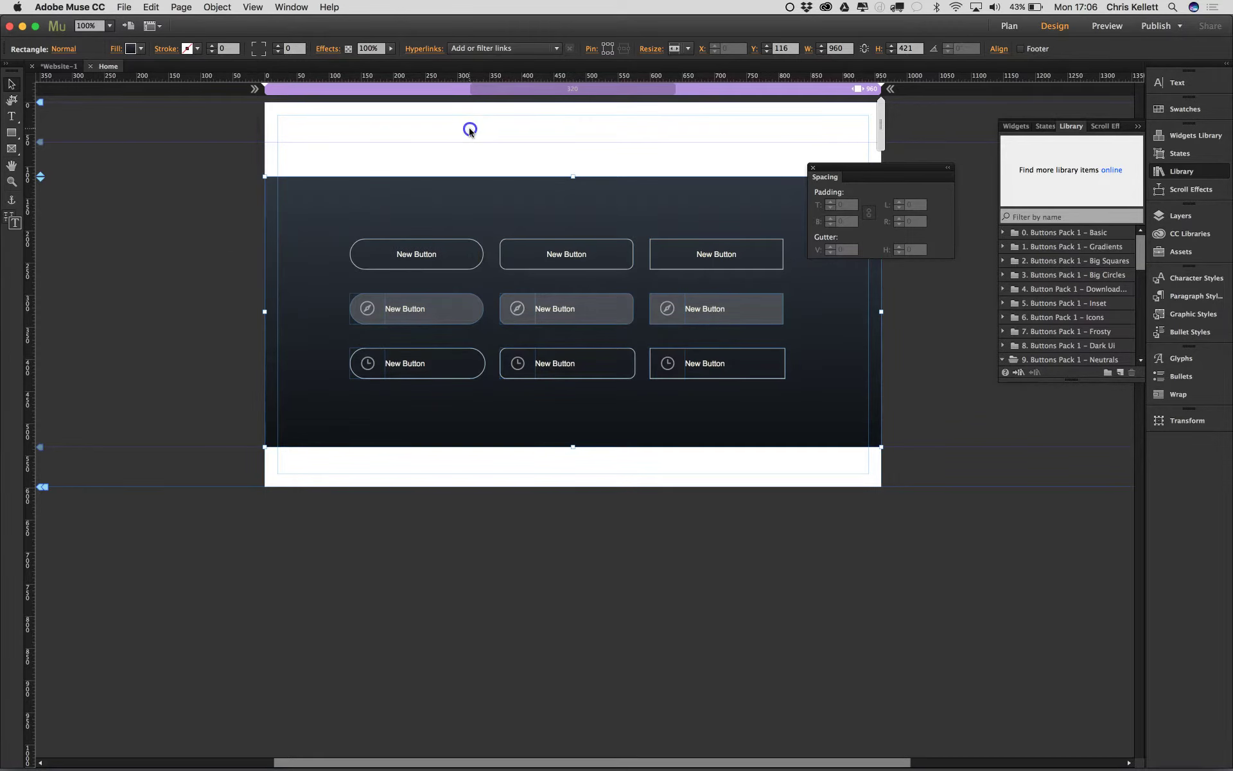
# - Preview the page to check the button rollovers against the dark gradient, and return to the Home page design
pyautogui.click(421, 129)
pyautogui.click(1125, 25)
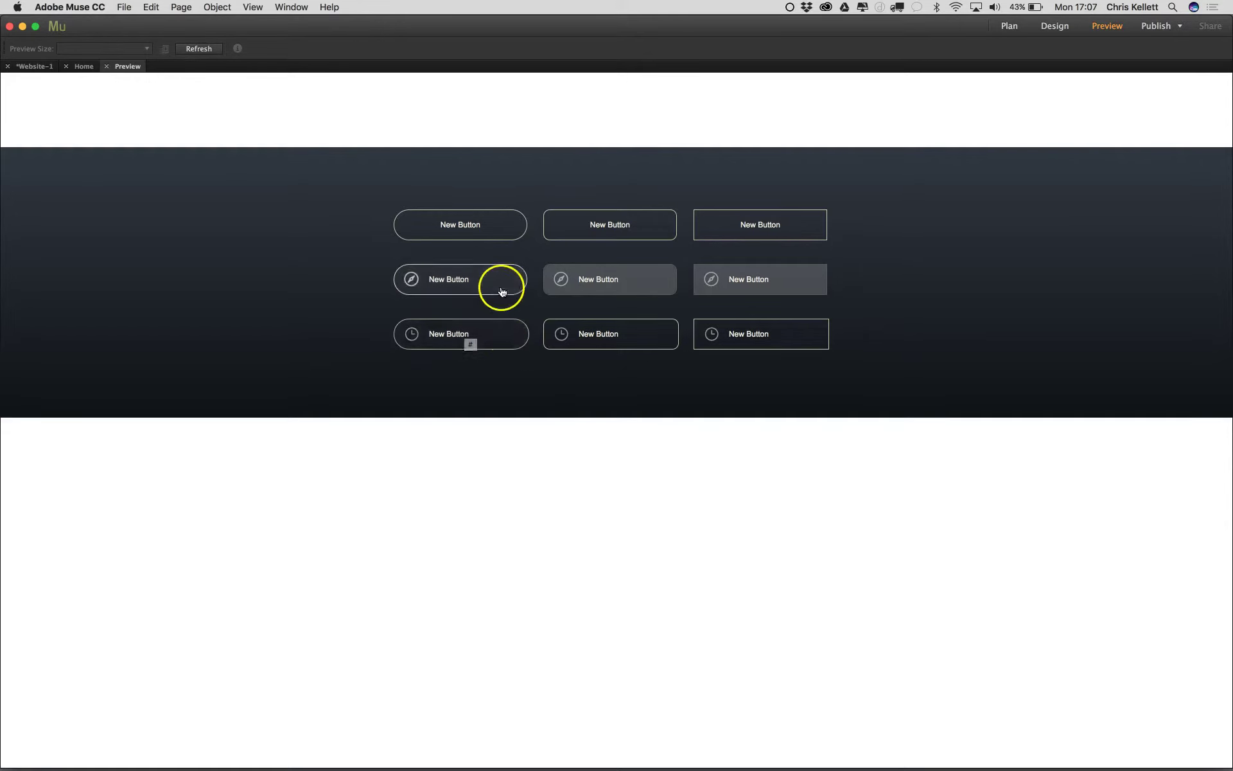
pyautogui.click(71, 68)
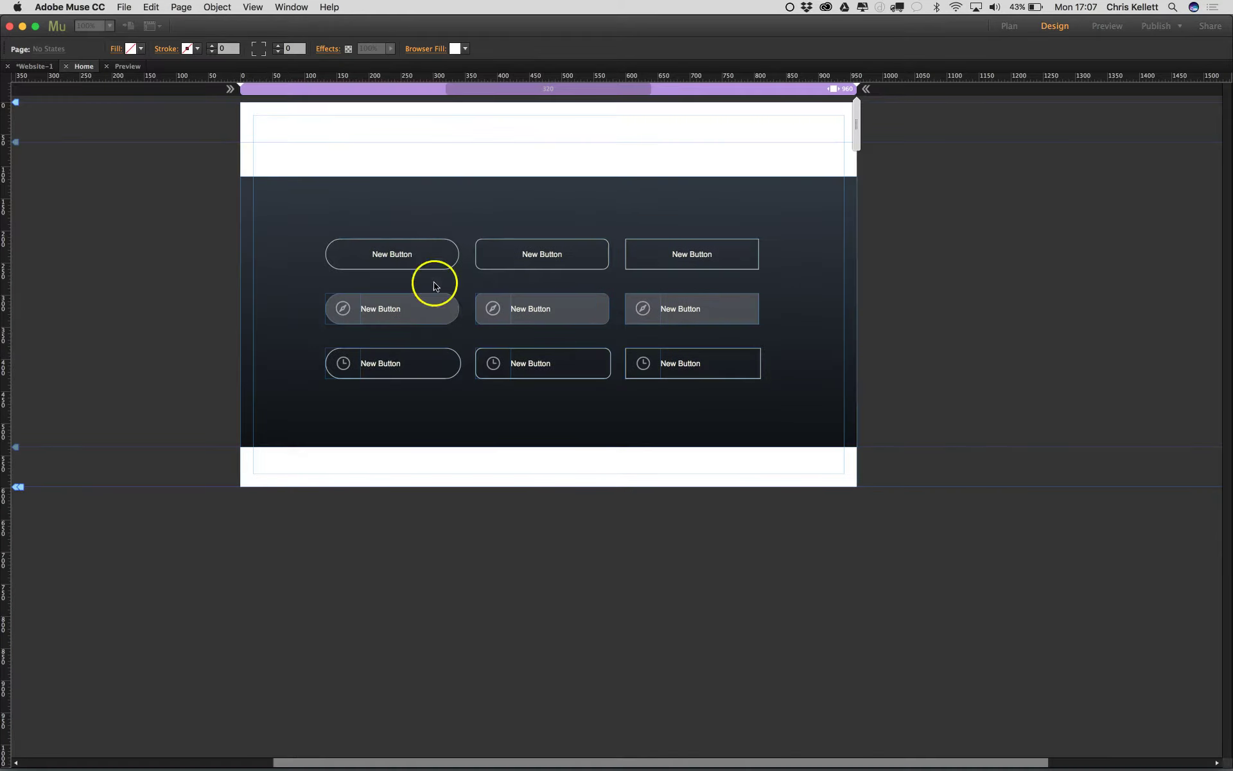
# - Recolour the third-row pill button's Normal stroke light blue by sampling the gradient background and adjusting it to 16% saturation and 88% brightness
pyautogui.click(453, 368)
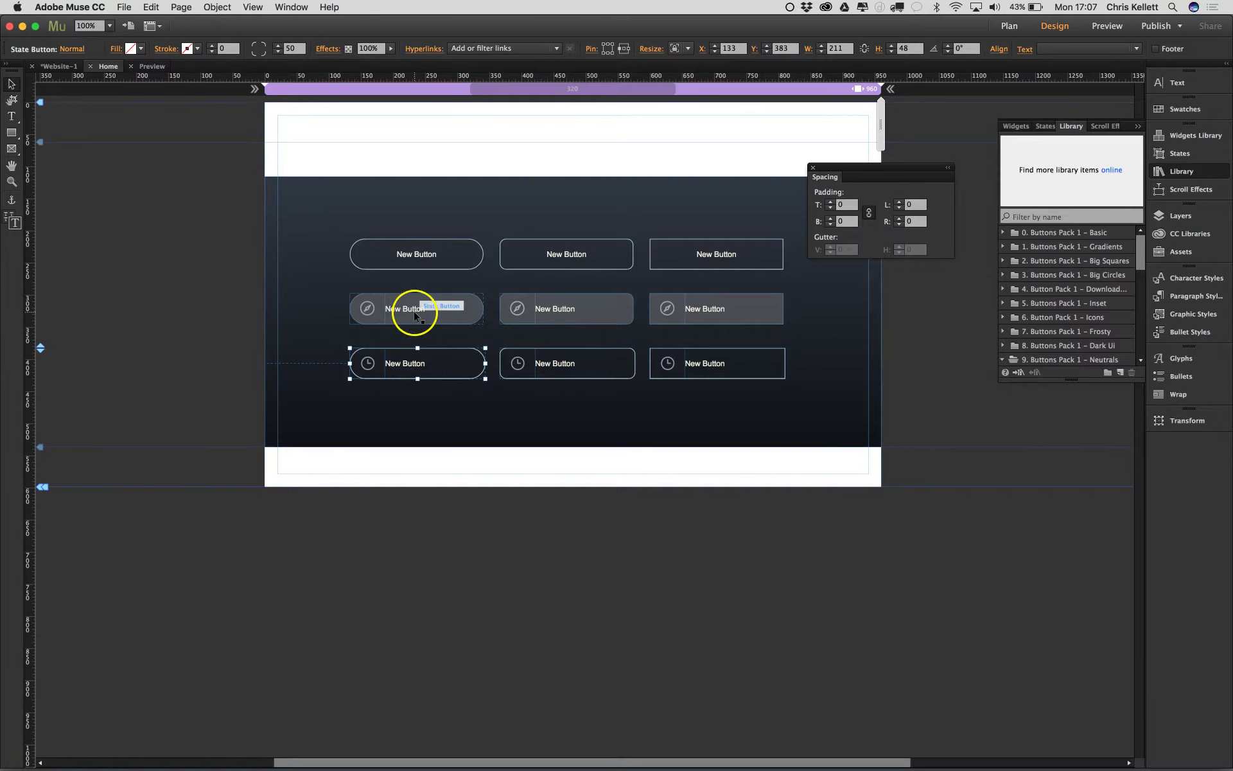
pyautogui.click(457, 360)
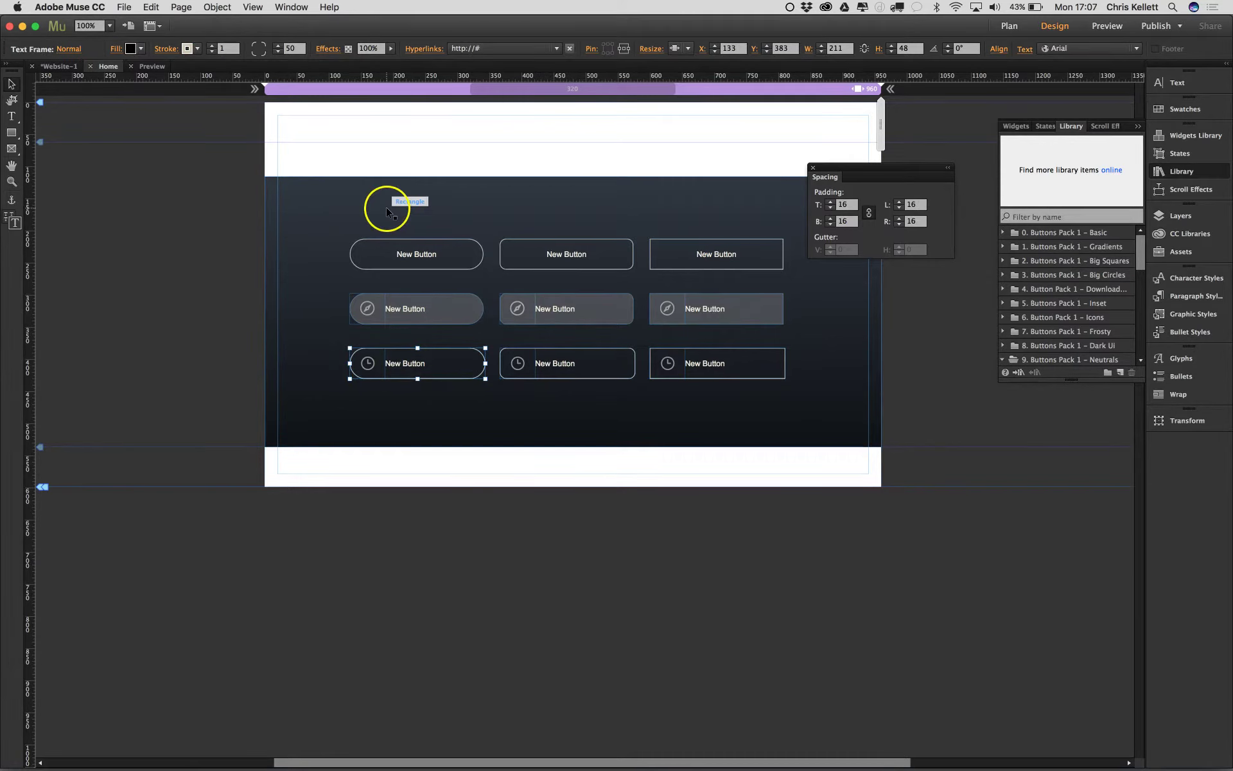
pyautogui.click(188, 48)
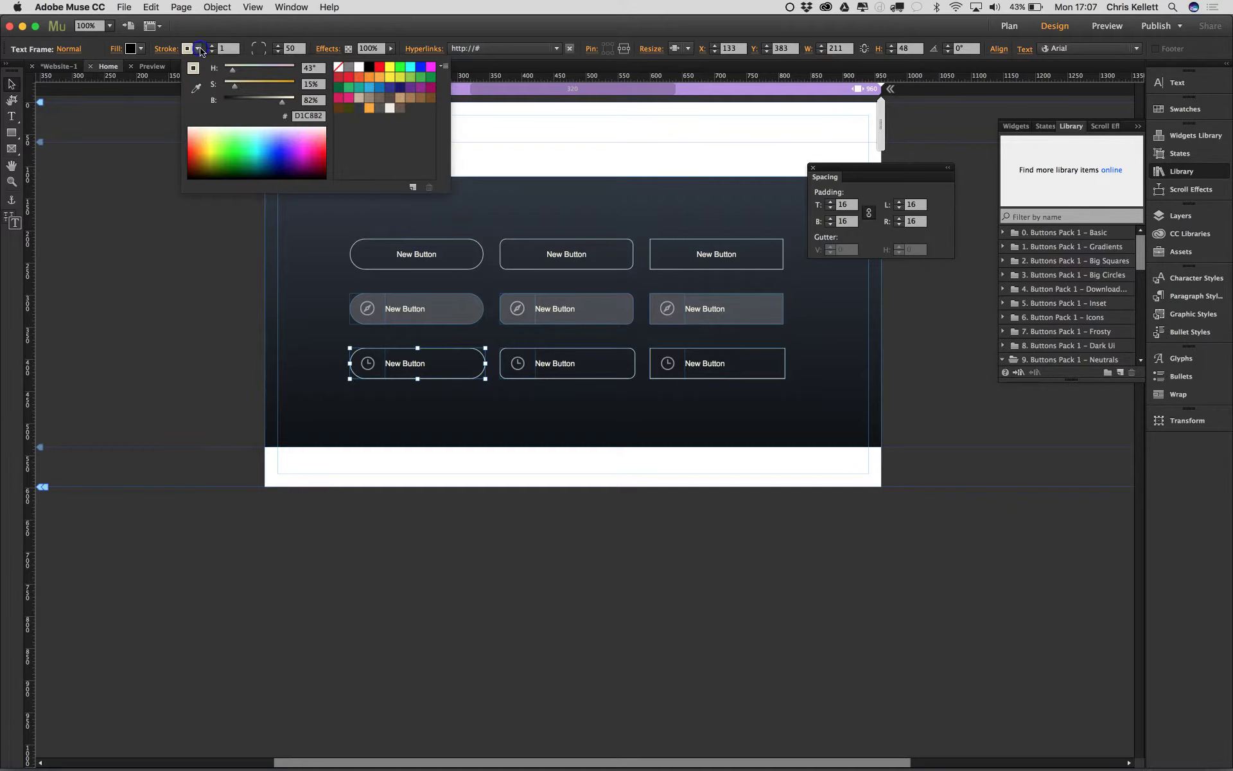
pyautogui.click(197, 88)
pyautogui.click(492, 207)
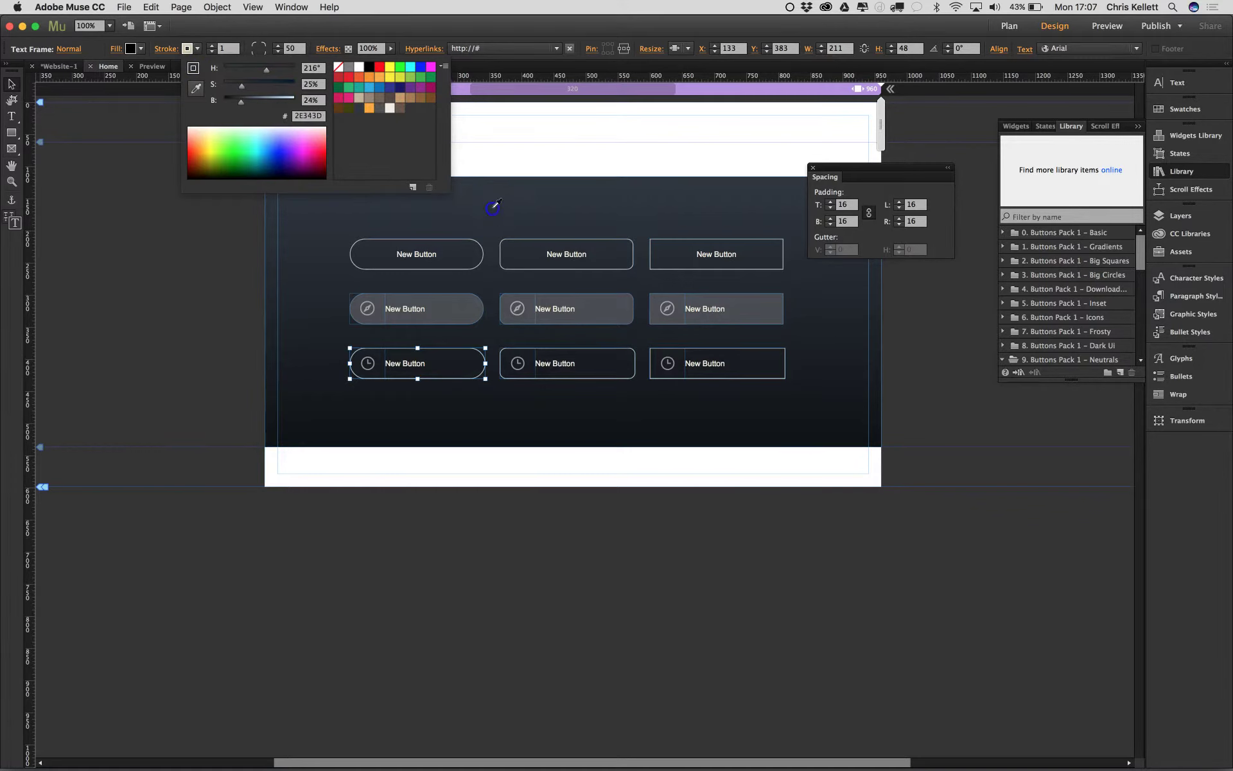
pyautogui.click(239, 100)
pyautogui.moveTo(239, 102); pyautogui.dragTo(272, 104)
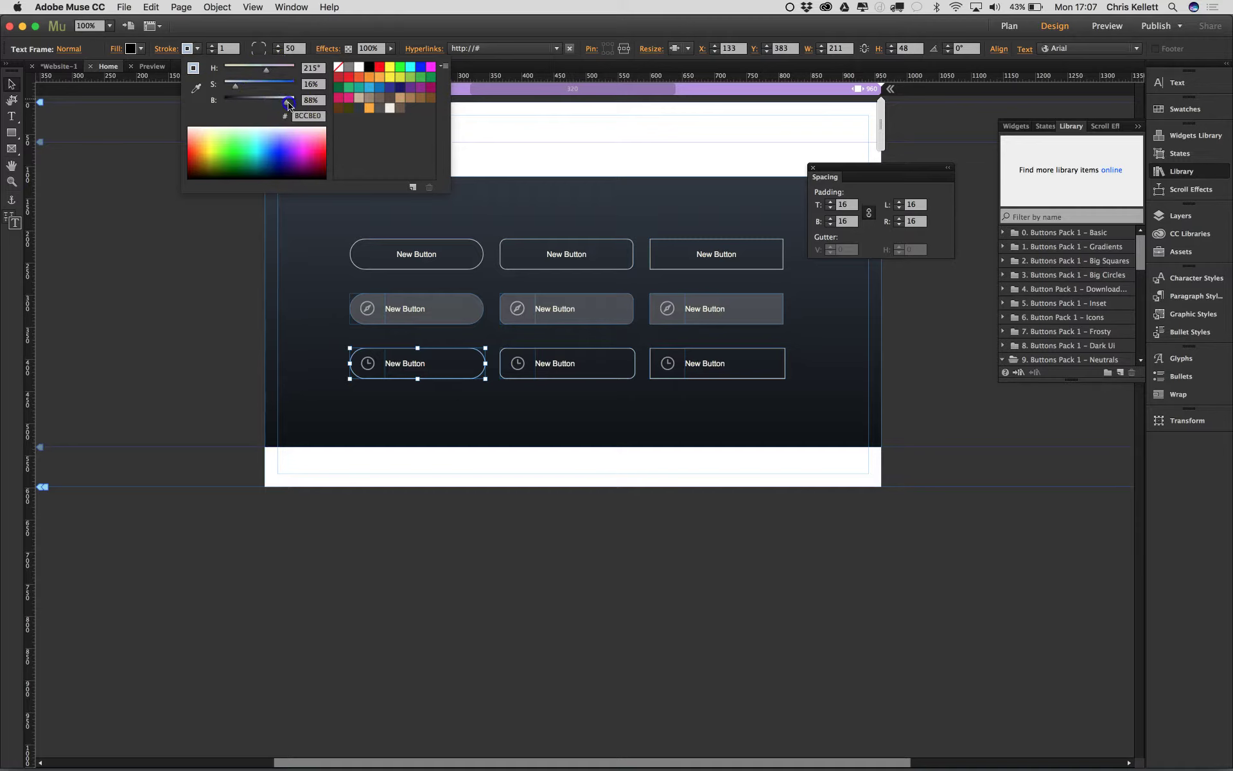
pyautogui.click(507, 137)
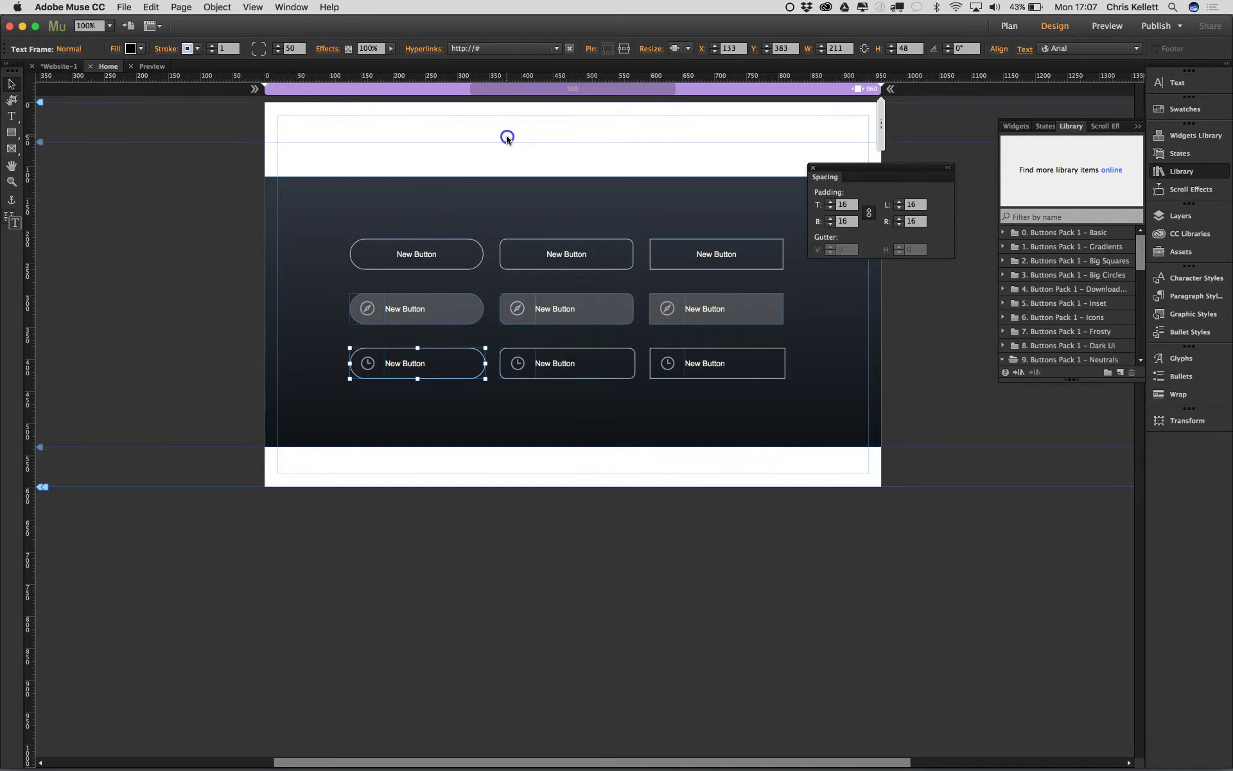
pyautogui.click(458, 195)
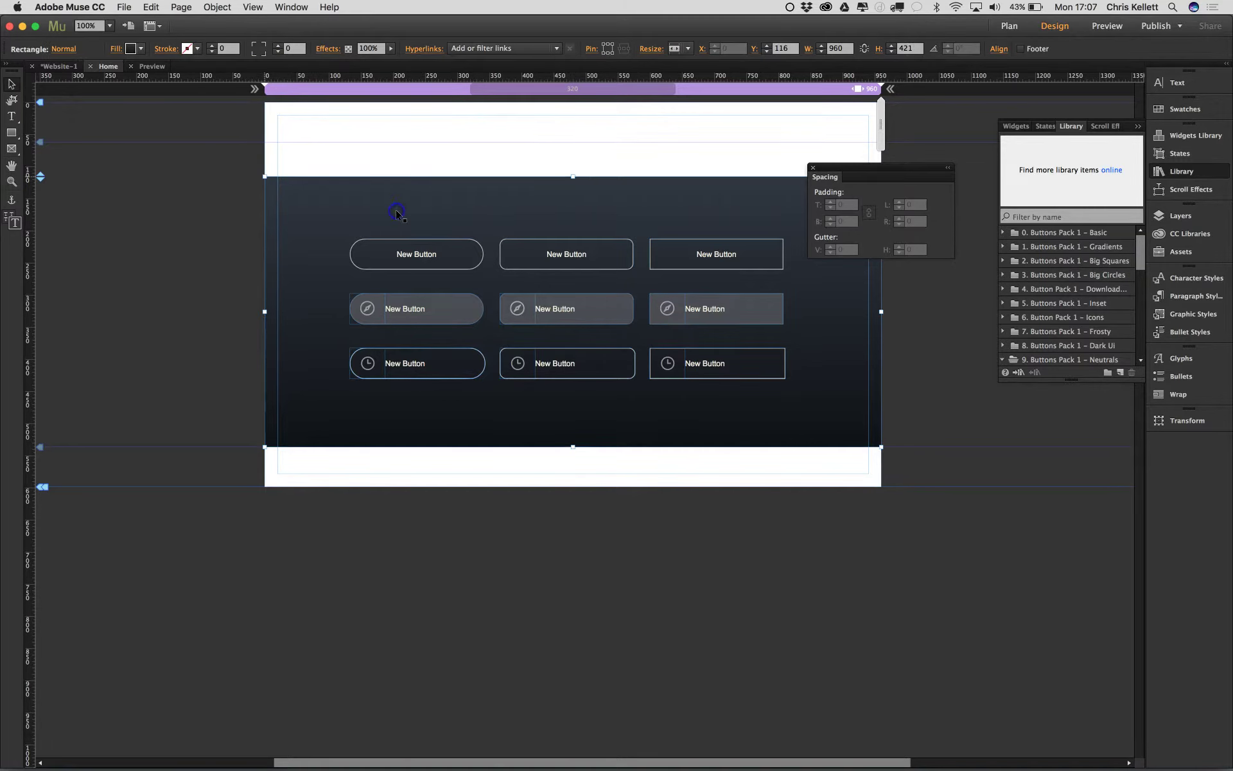
# - Set the third-row pill button's Rollover stroke to the grey 464A4F sampled from the button's own fill
pyautogui.click(443, 365)
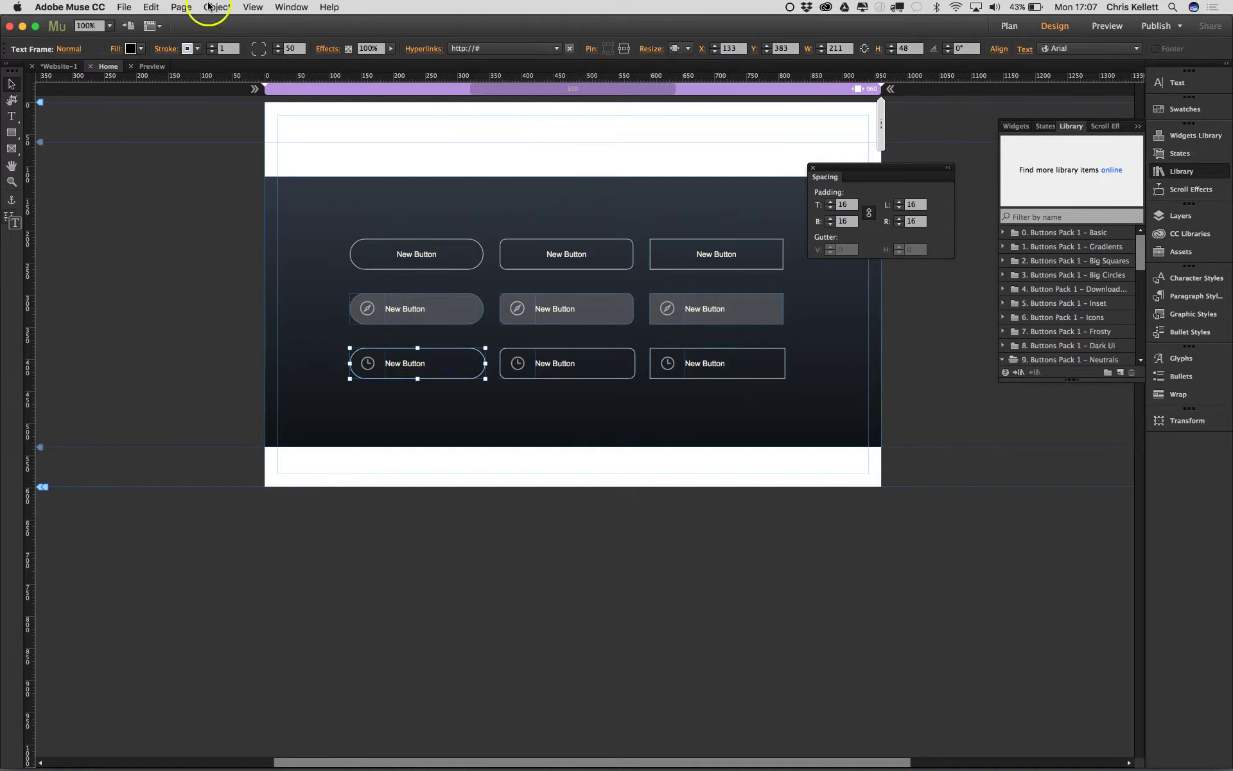
pyautogui.click(70, 49)
pyautogui.click(119, 95)
pyautogui.click(139, 50)
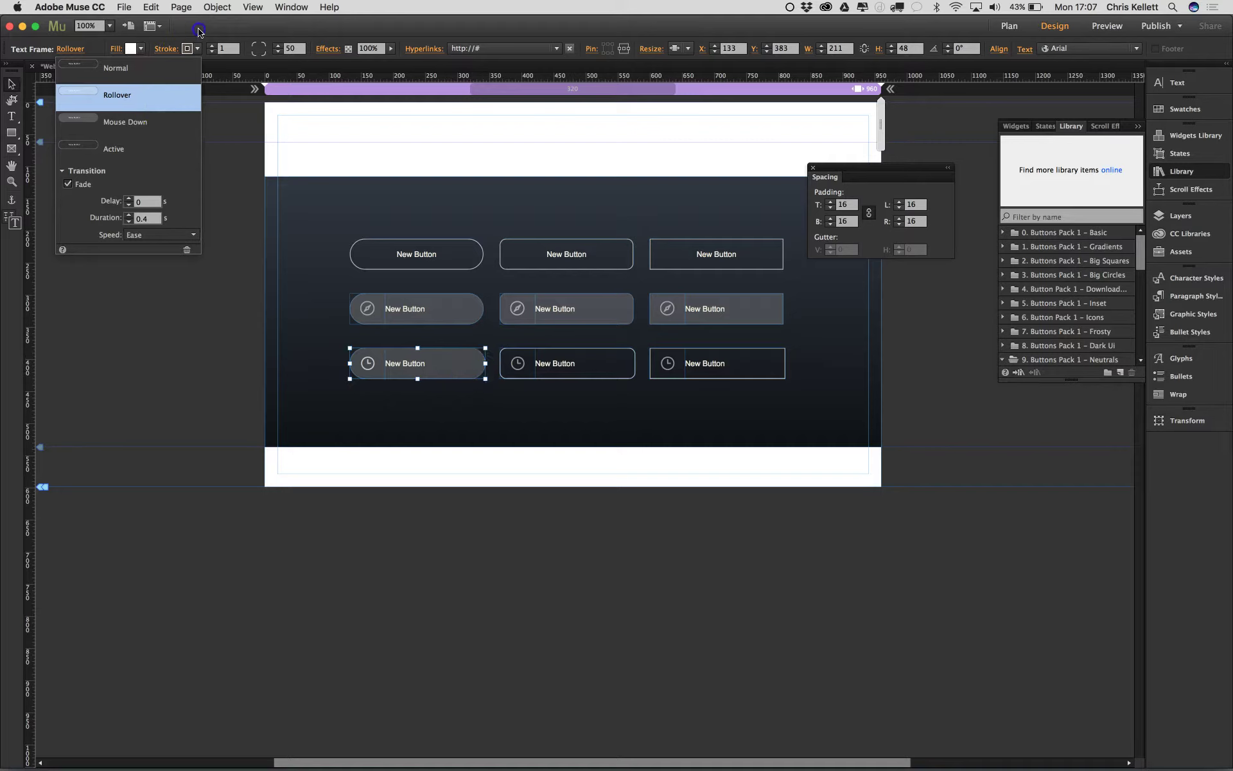
pyautogui.click(199, 49)
pyautogui.click(197, 88)
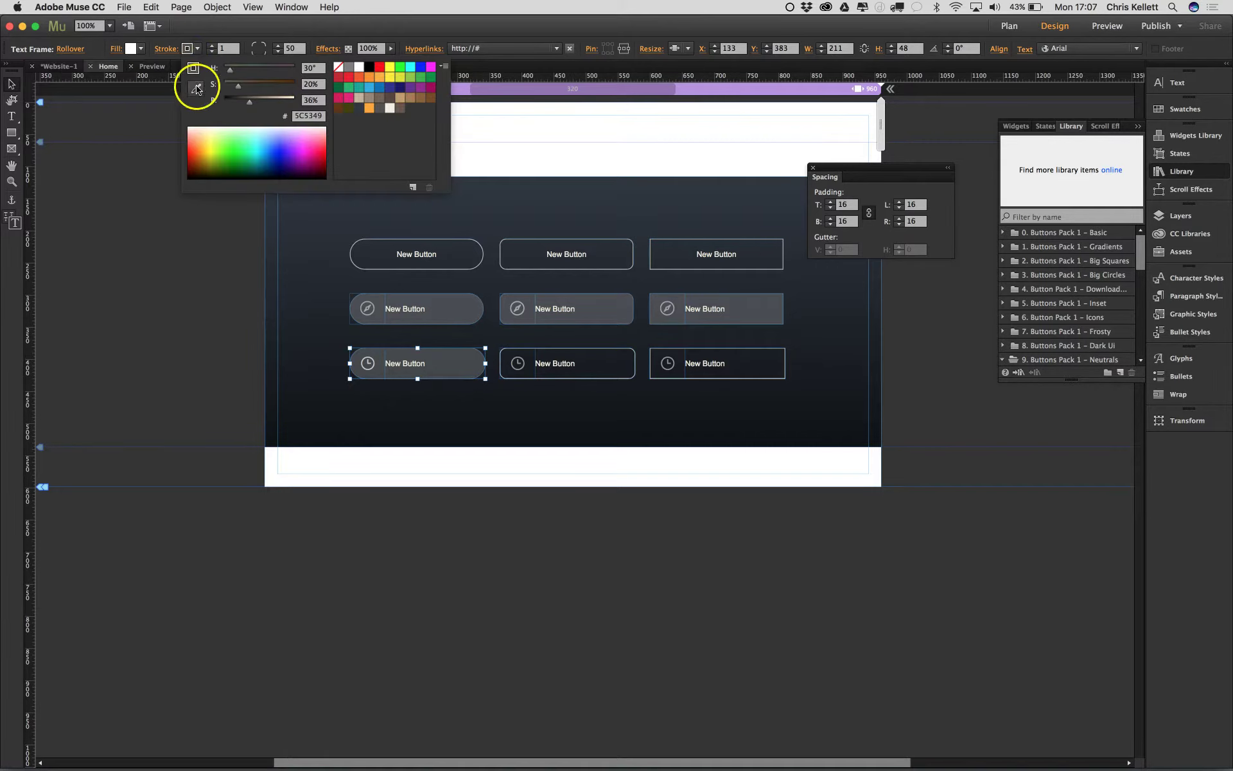
pyautogui.moveTo(414, 347); pyautogui.dragTo(440, 351)
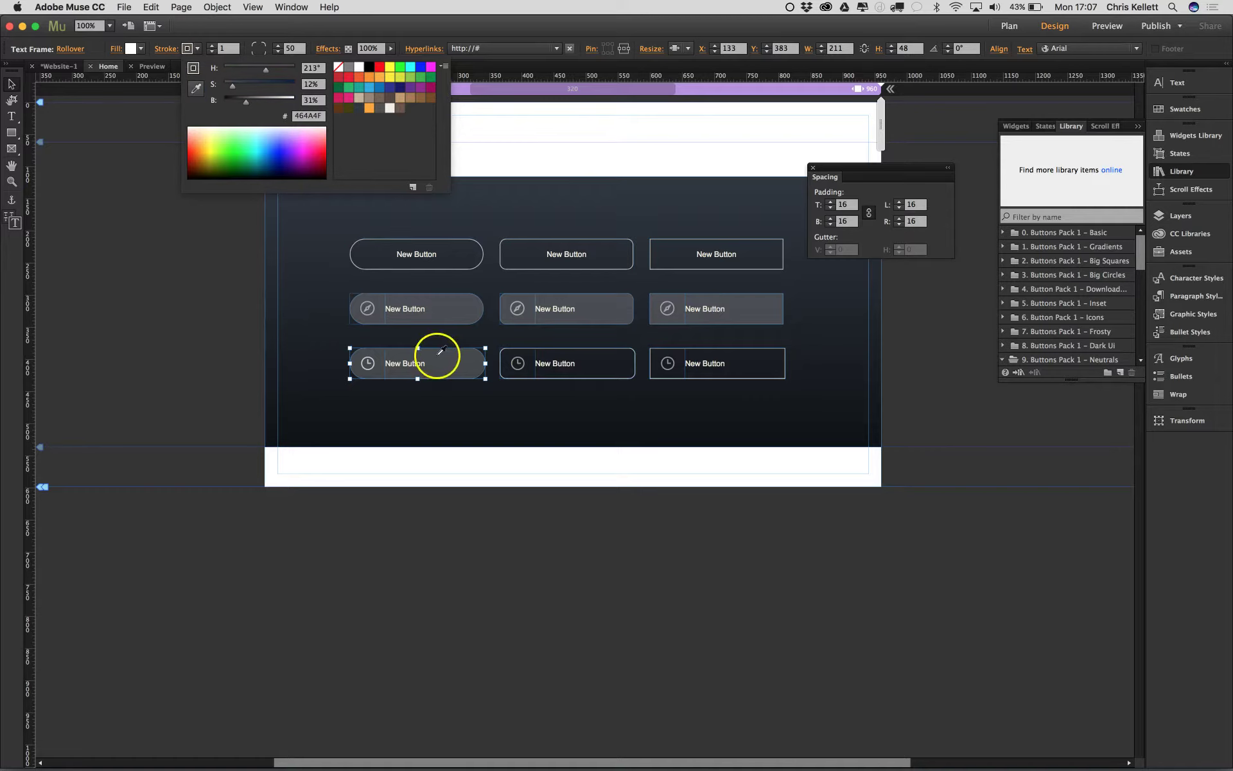
pyautogui.click(185, 322)
pyautogui.click(186, 50)
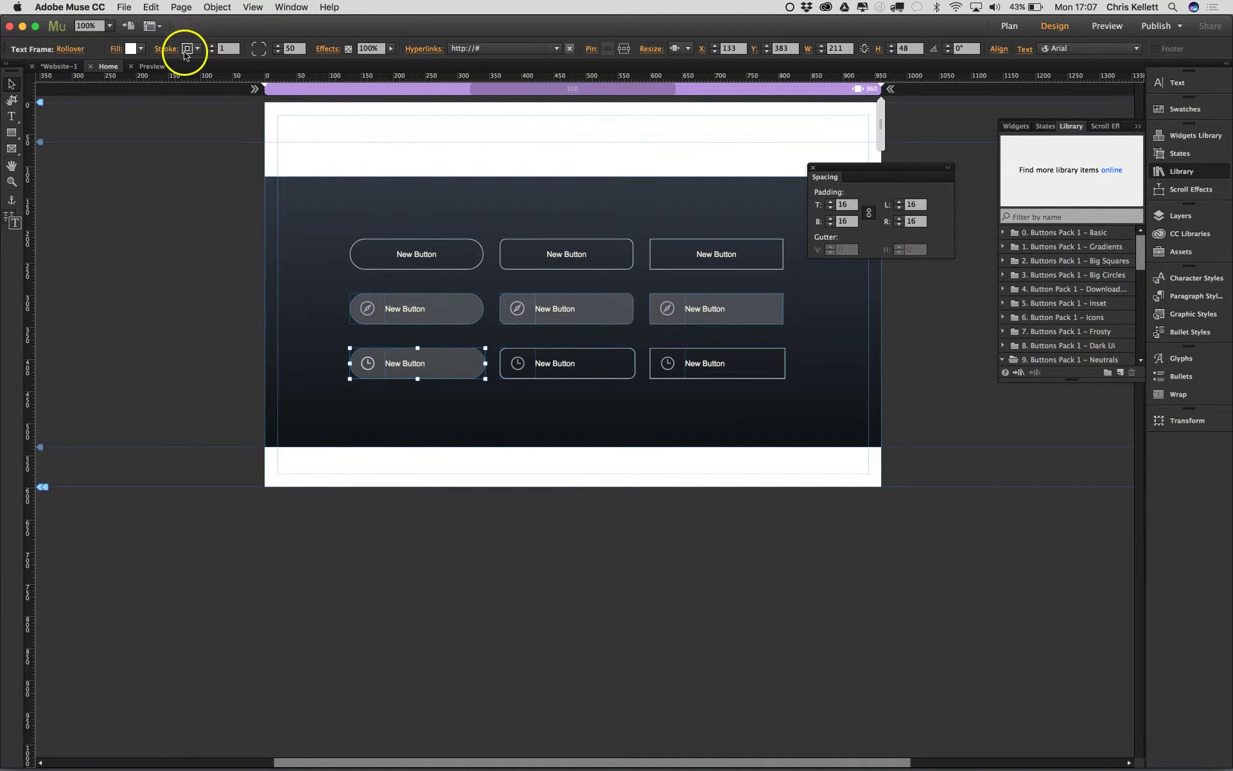
pyautogui.click(215, 262)
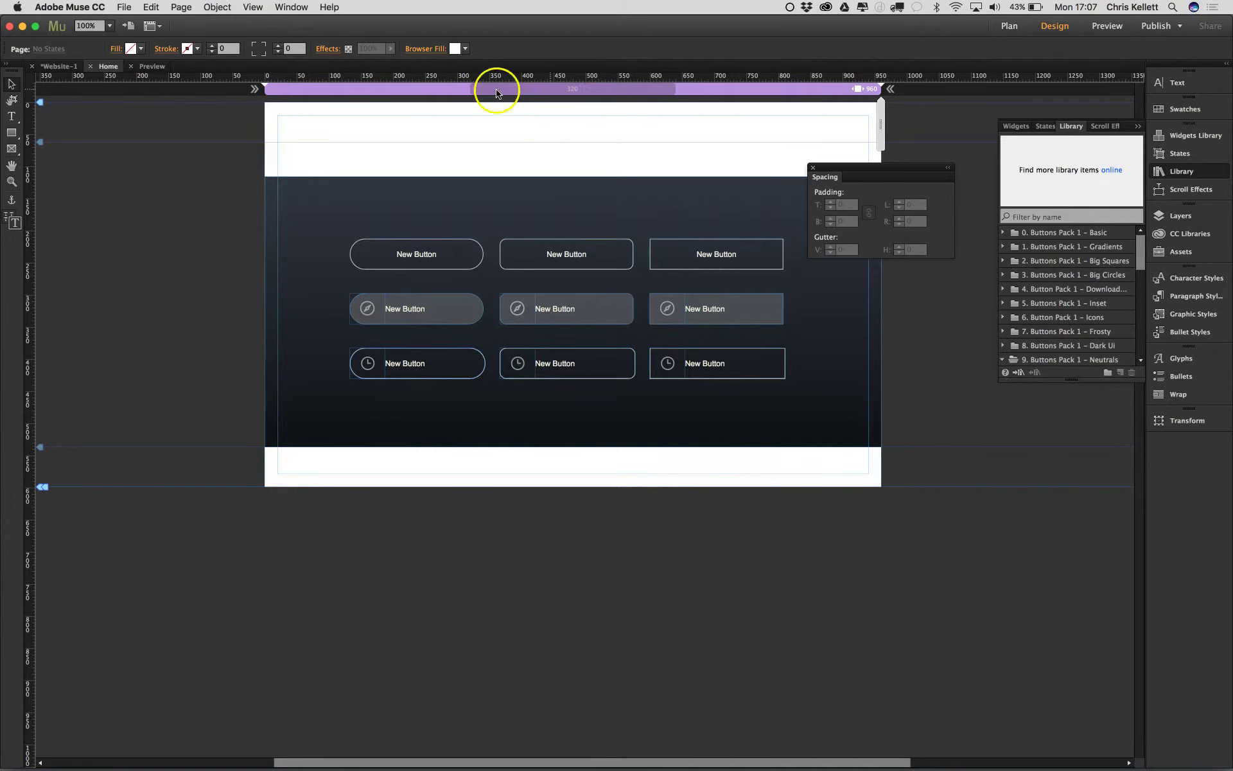
# - Refresh the page preview, test the third-row pill button's rollover, and return to the Home page design
pyautogui.click(148, 67)
pyautogui.click(199, 49)
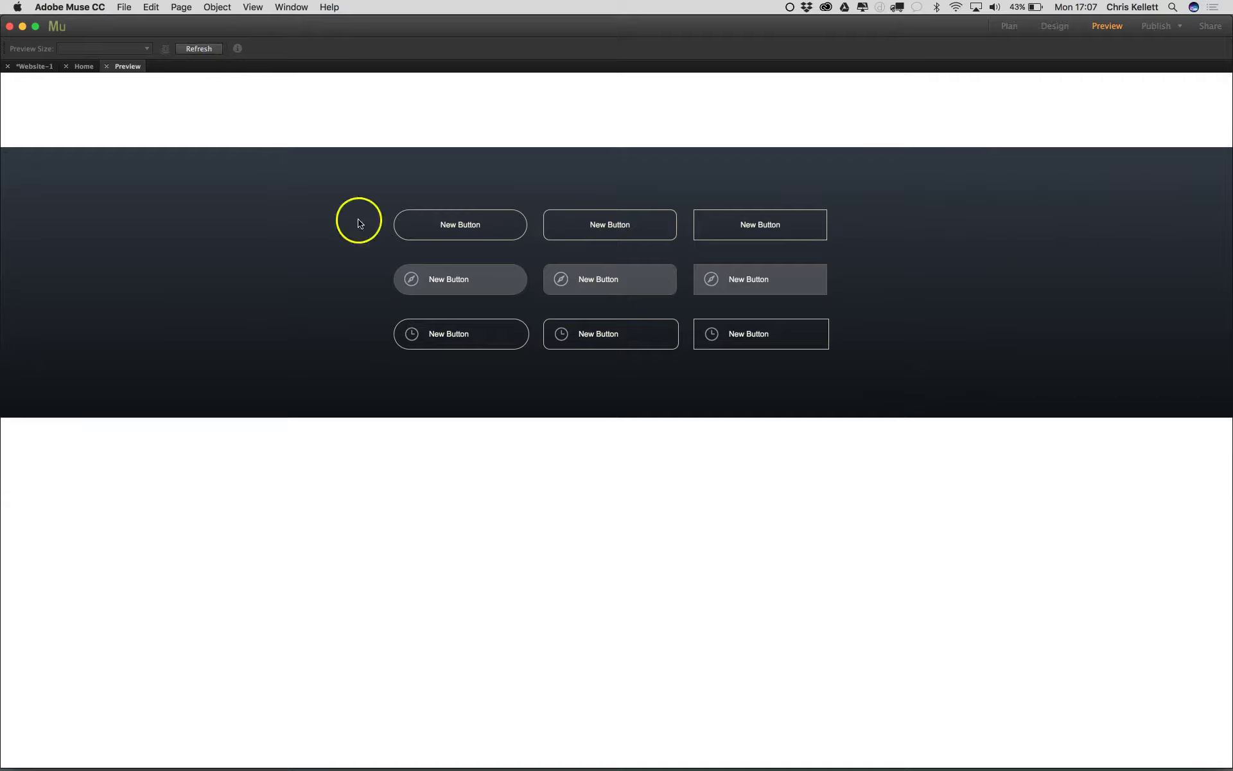
pyautogui.click(490, 345)
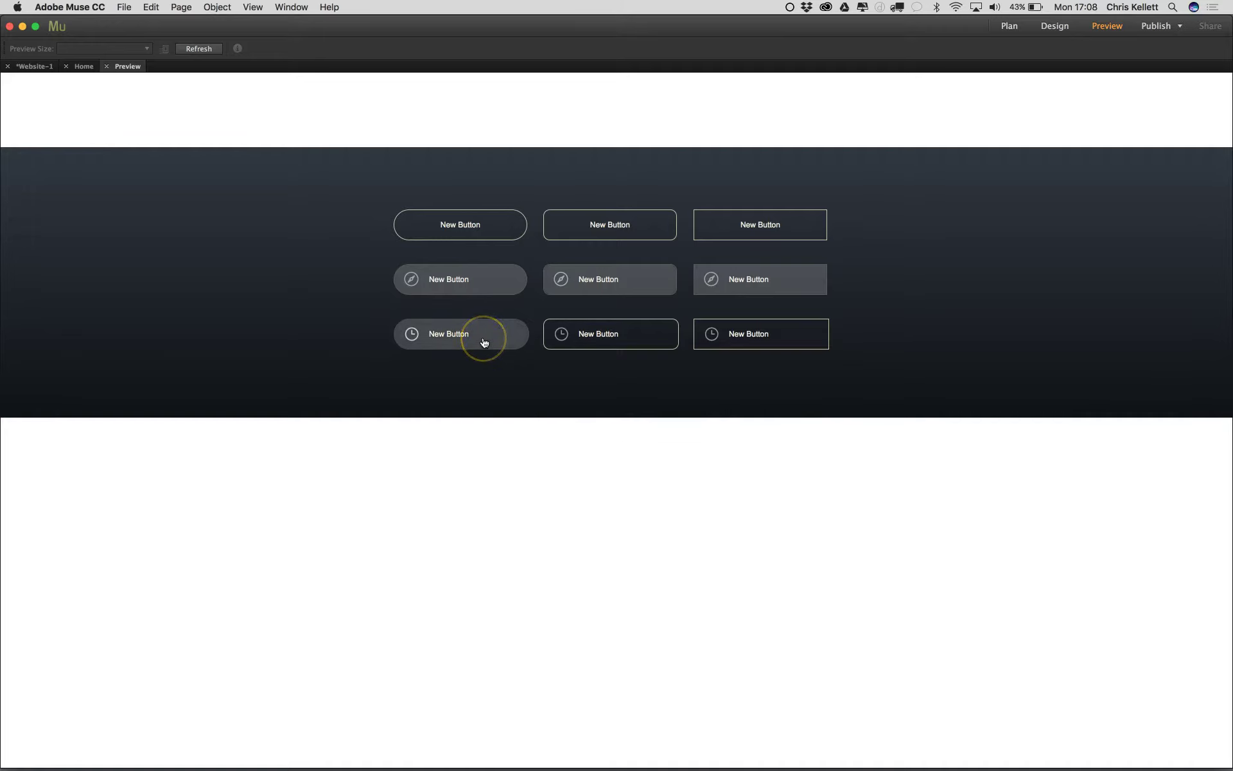
pyautogui.click(95, 65)
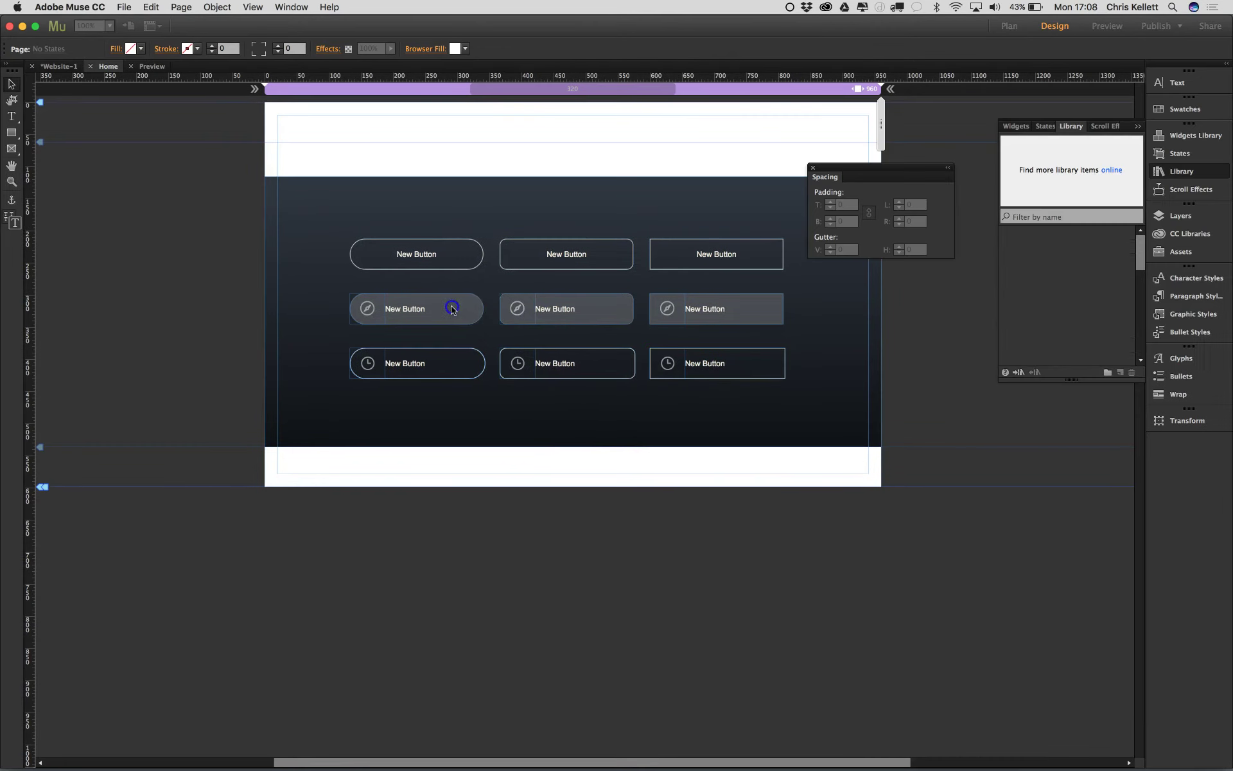
# - Inspect the first-row pill button's fade transition duration and check the buttons once more in the page preview
pyautogui.click(451, 308)
pyautogui.click(415, 258)
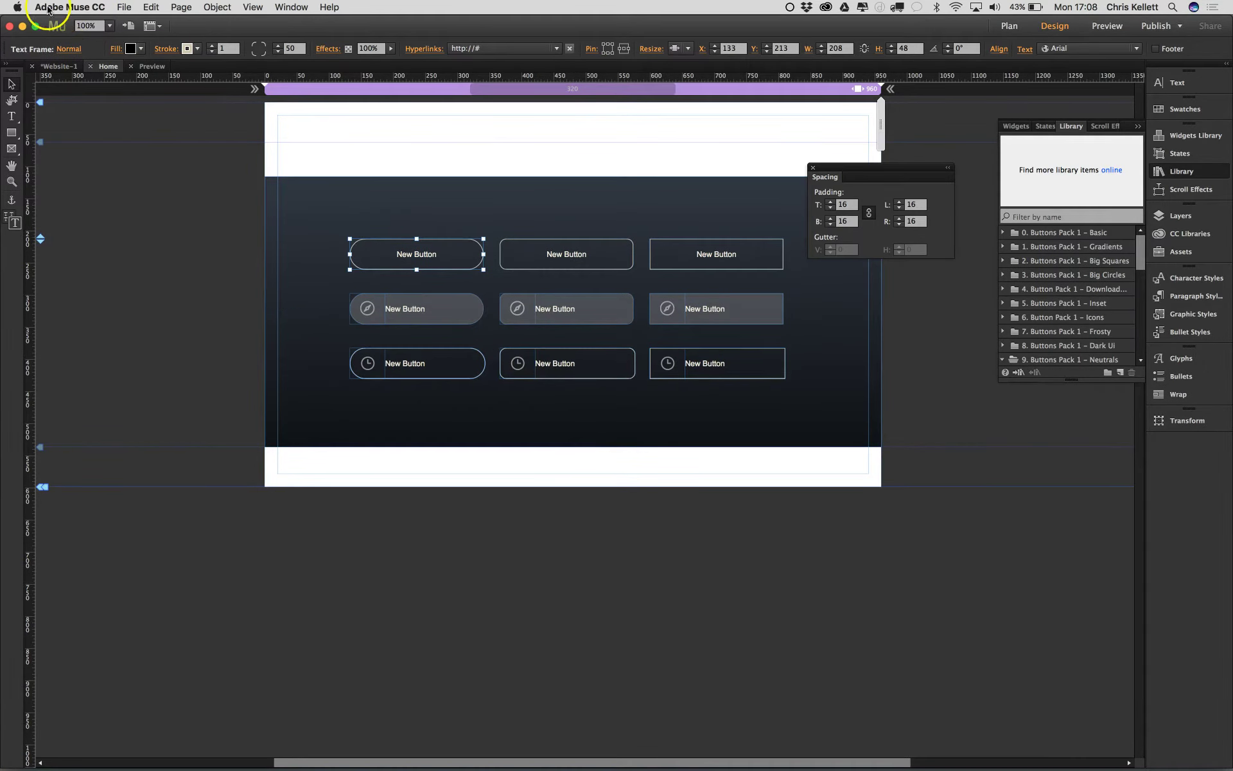
pyautogui.click(67, 49)
pyautogui.click(151, 218)
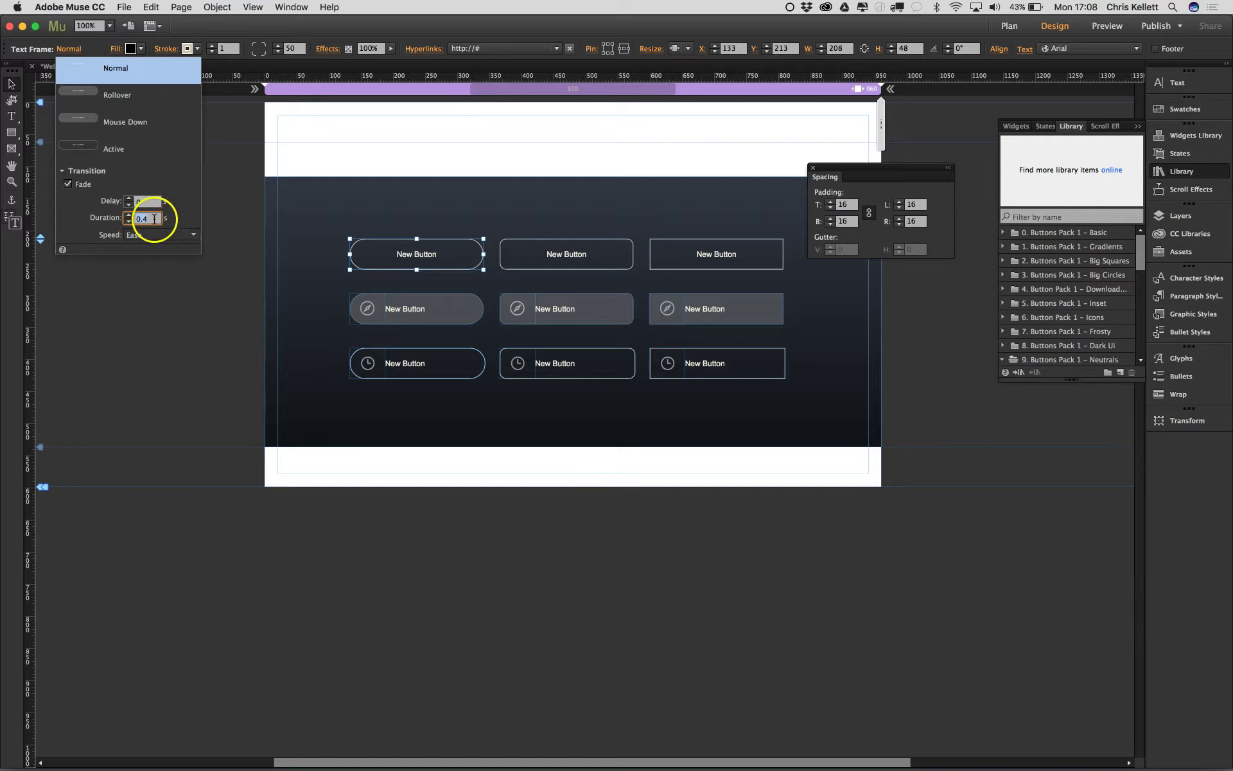
pyautogui.press('Return')
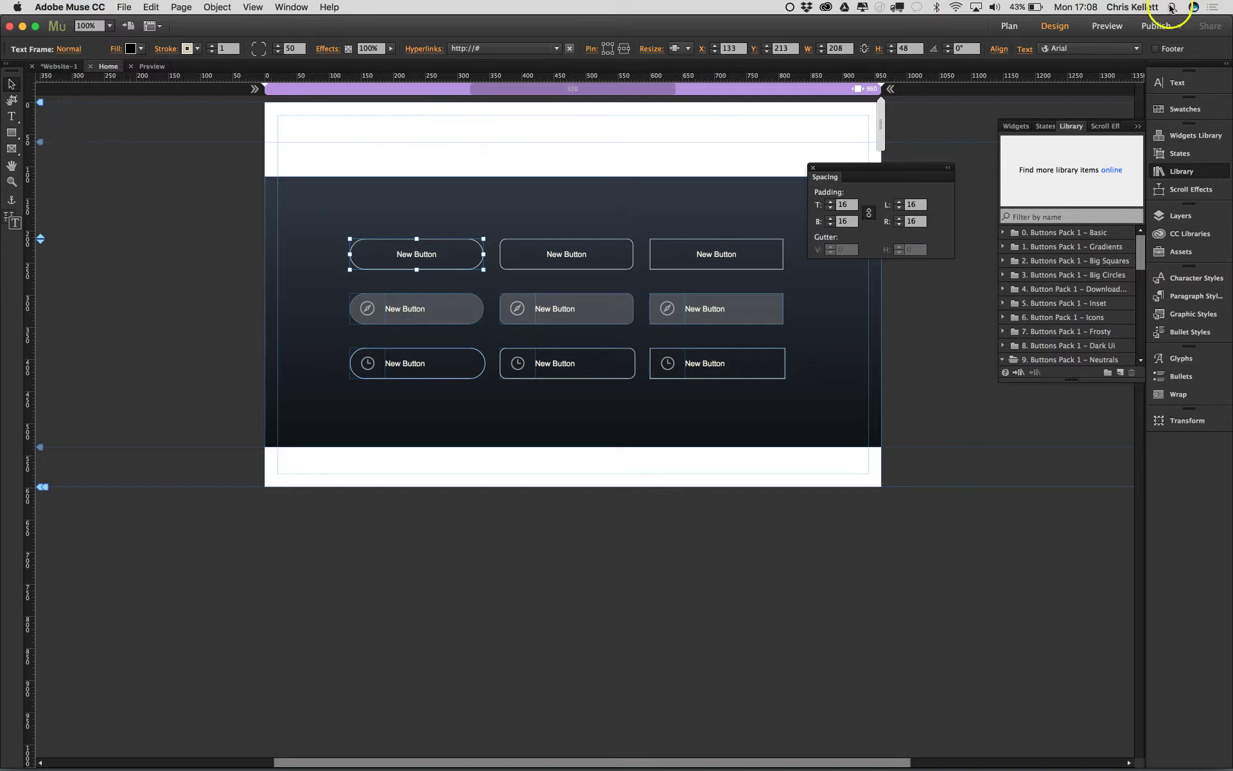
pyautogui.click(1120, 27)
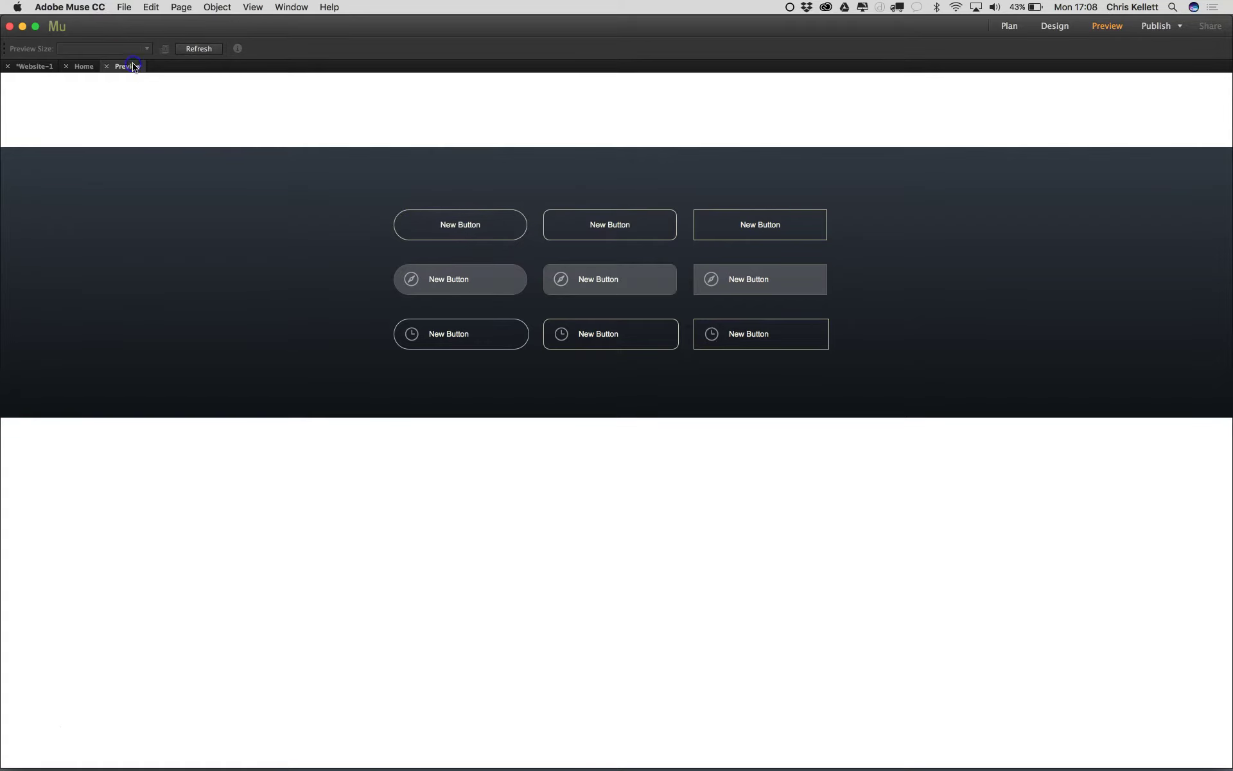
pyautogui.click(90, 66)
# - Recolour the first-row pill button's Normal stroke light blue by sampling the gradient background and adjusting it to 24% saturation and 90% brightness
pyautogui.click(453, 252)
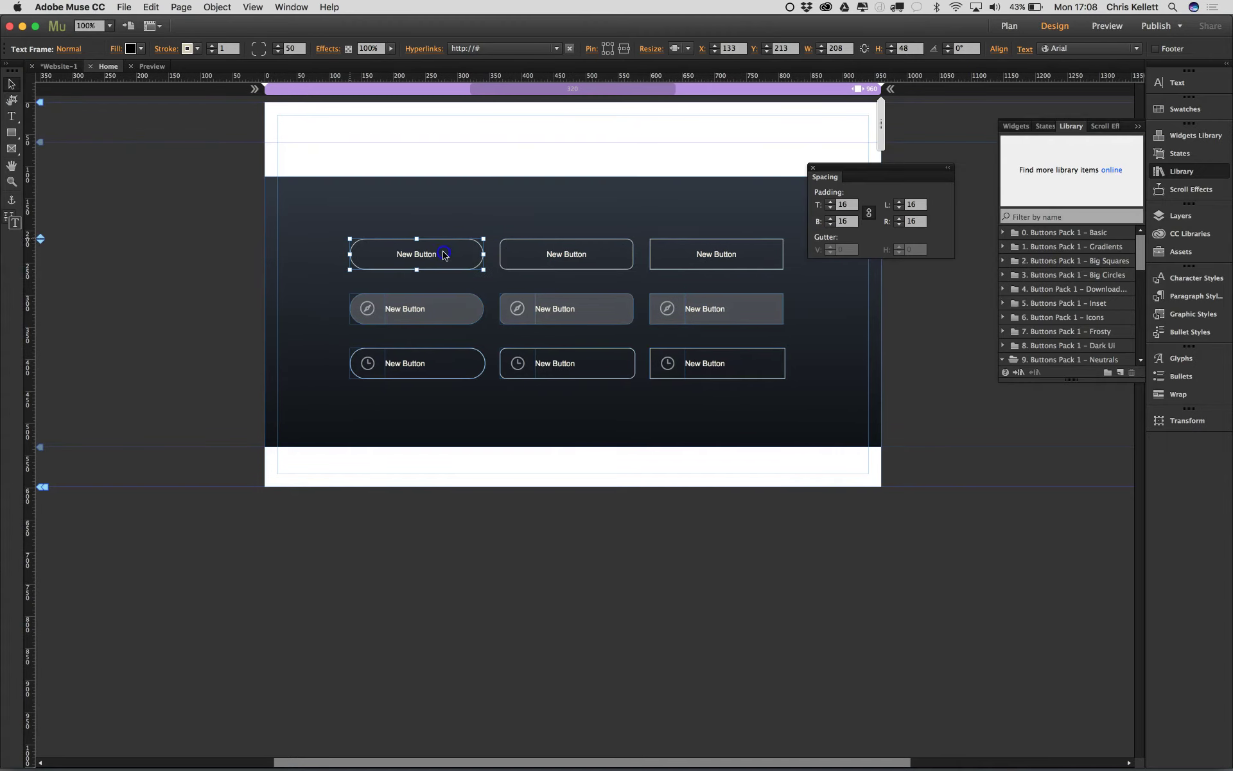
pyautogui.click(196, 50)
pyautogui.click(194, 90)
pyautogui.click(498, 202)
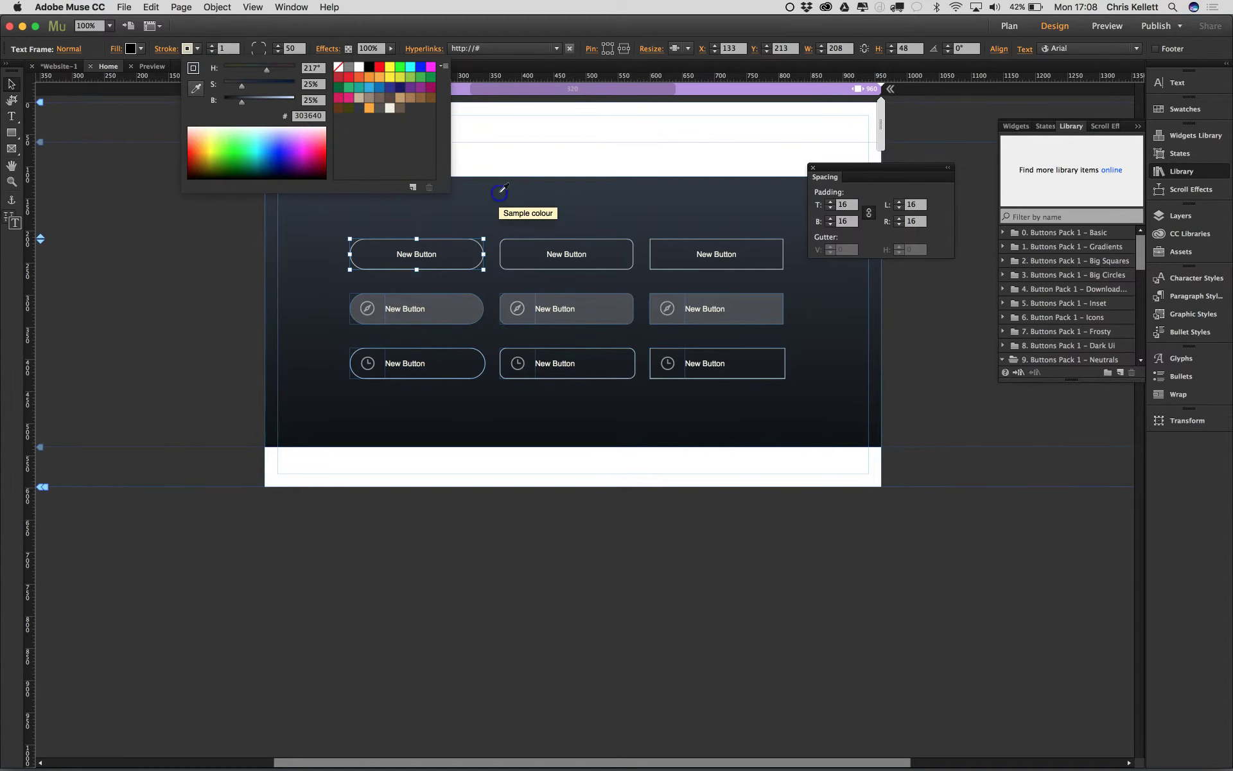
pyautogui.moveTo(242, 101); pyautogui.dragTo(278, 102)
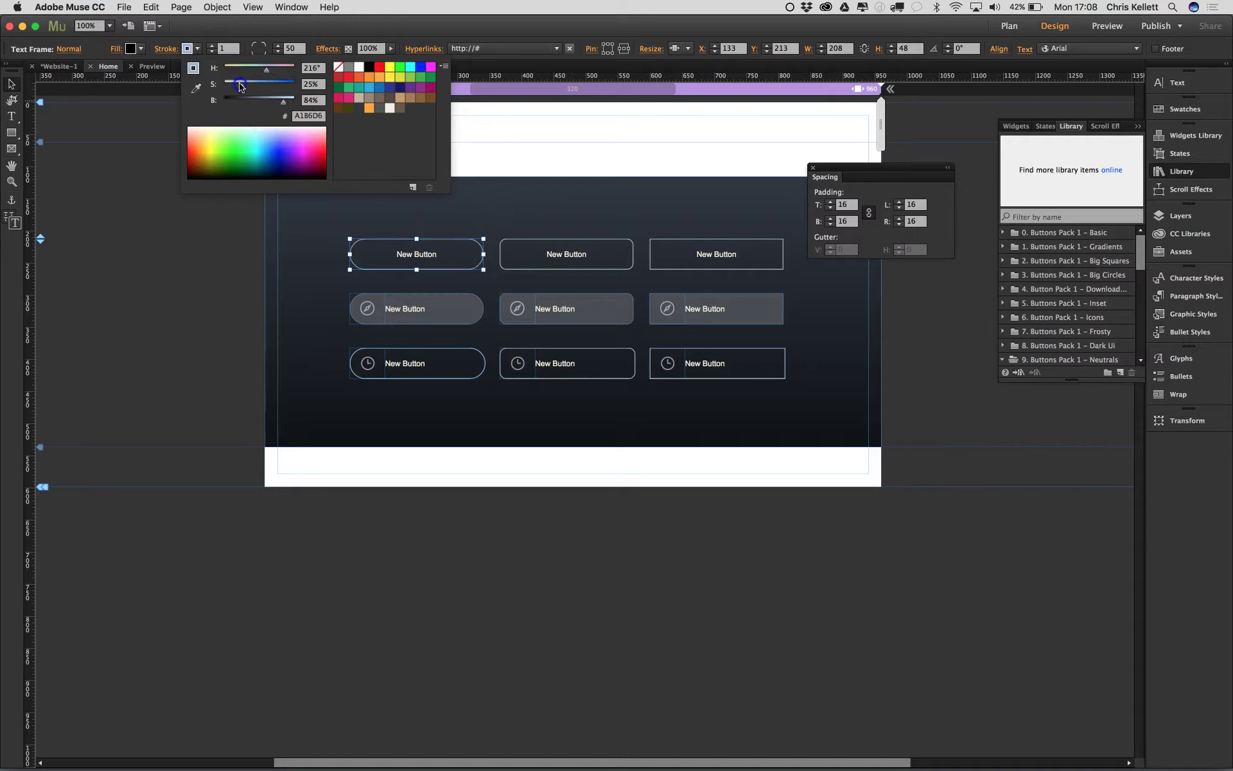
pyautogui.click(519, 135)
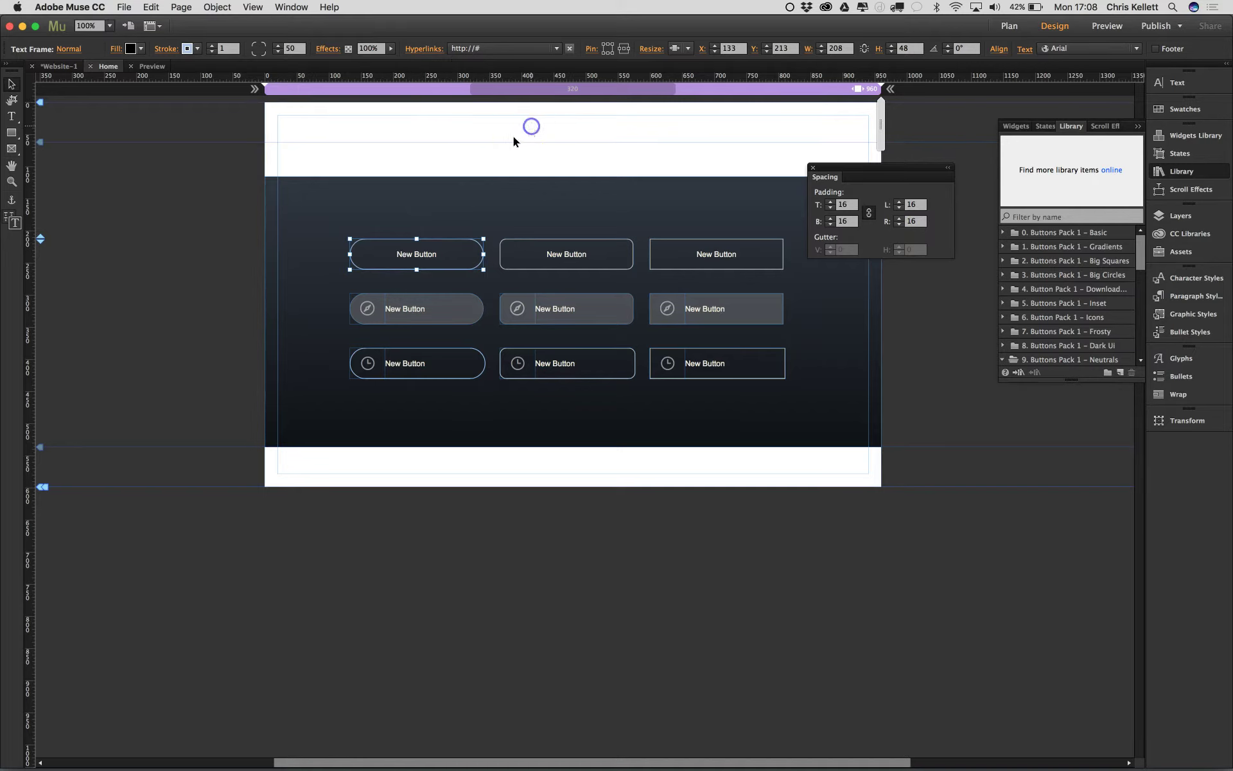
# - Save the first-row pill button's light blue stroke colour as a new swatch named with its colour value
pyautogui.click(197, 49)
pyautogui.click(413, 187)
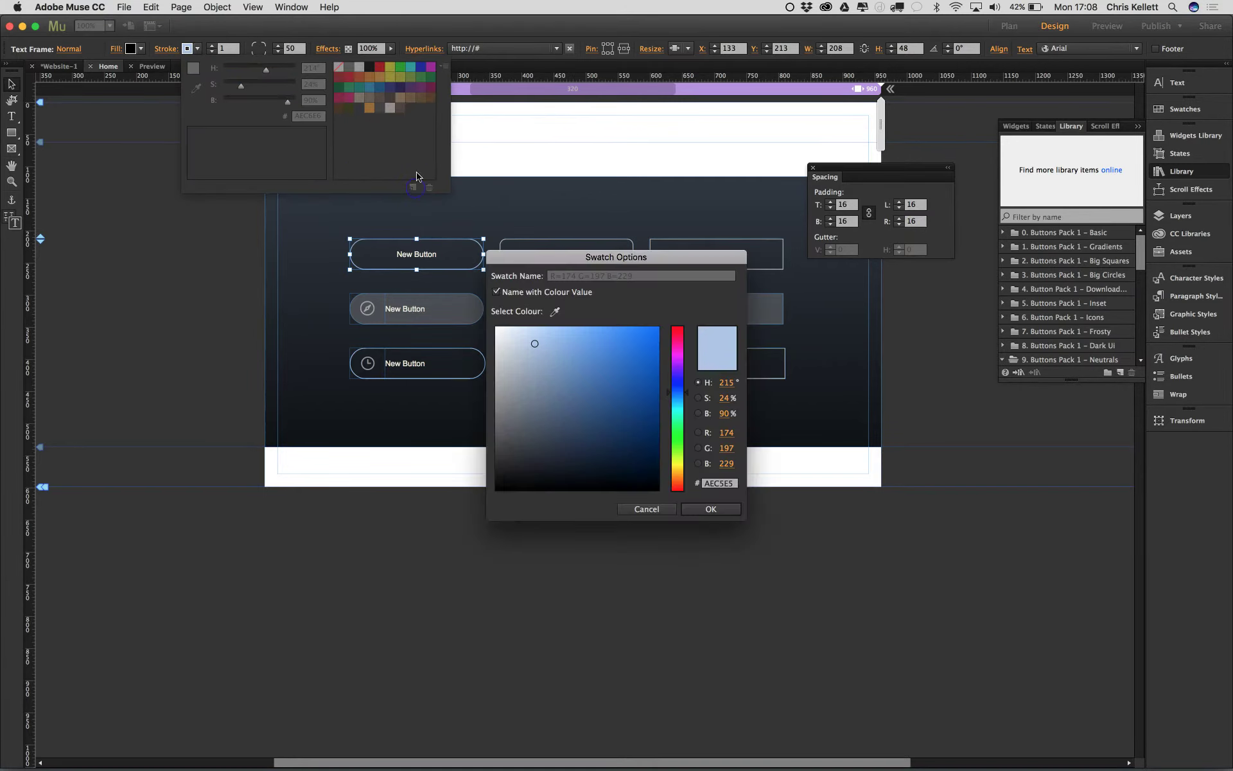
pyautogui.click(712, 507)
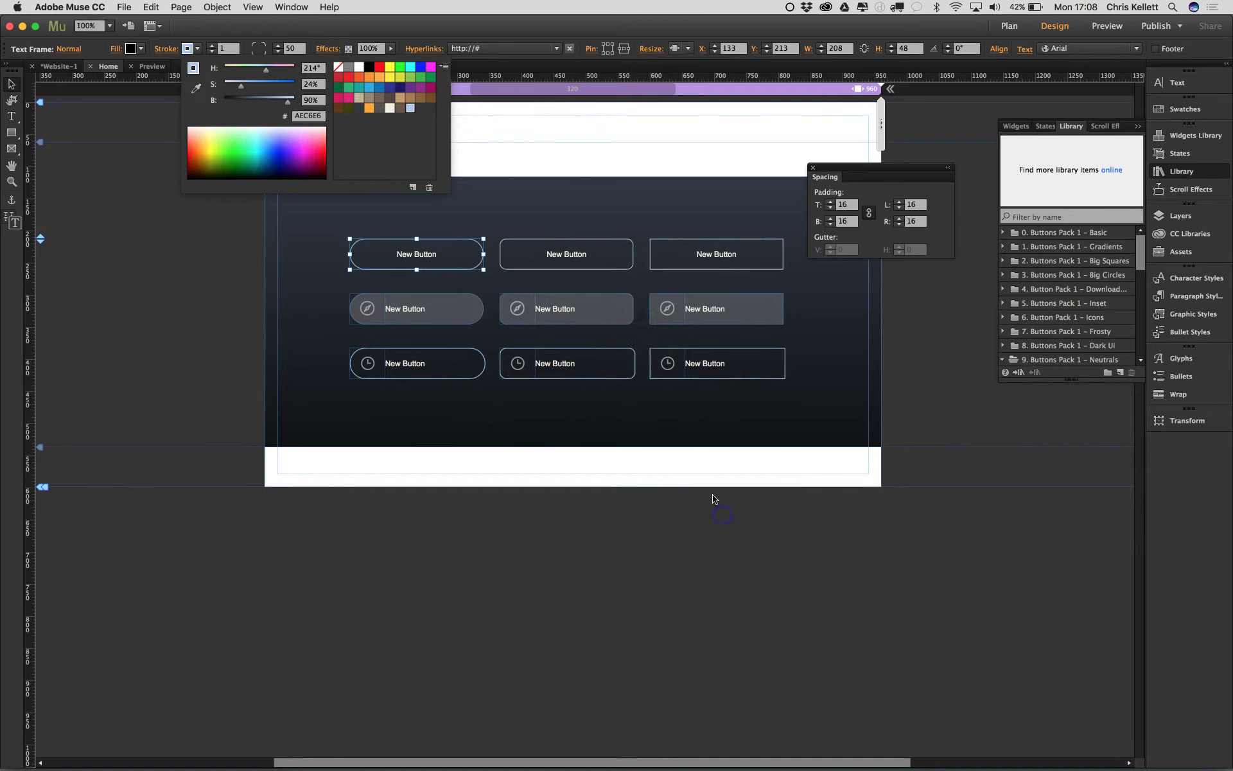
pyautogui.click(551, 129)
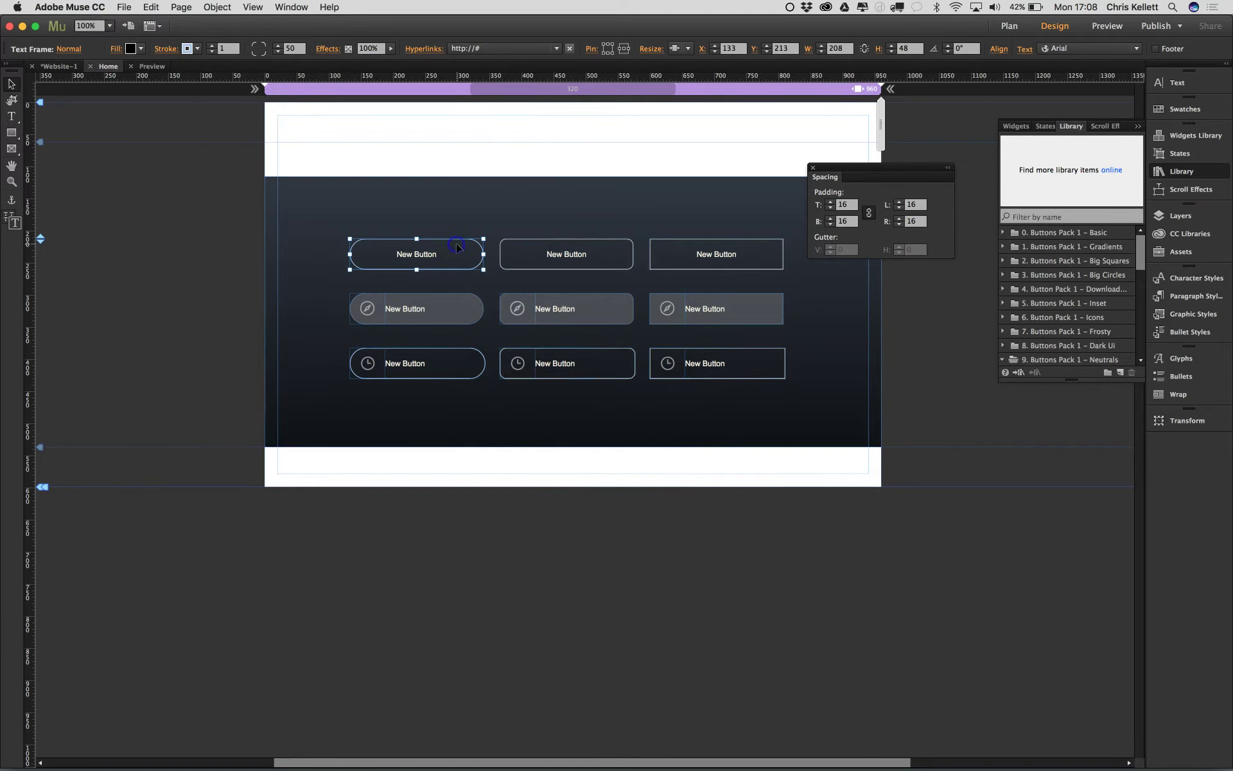
# - Set the first-row pill button's text colour to the saved light blue swatch AEC6E6
pyautogui.click(1095, 48)
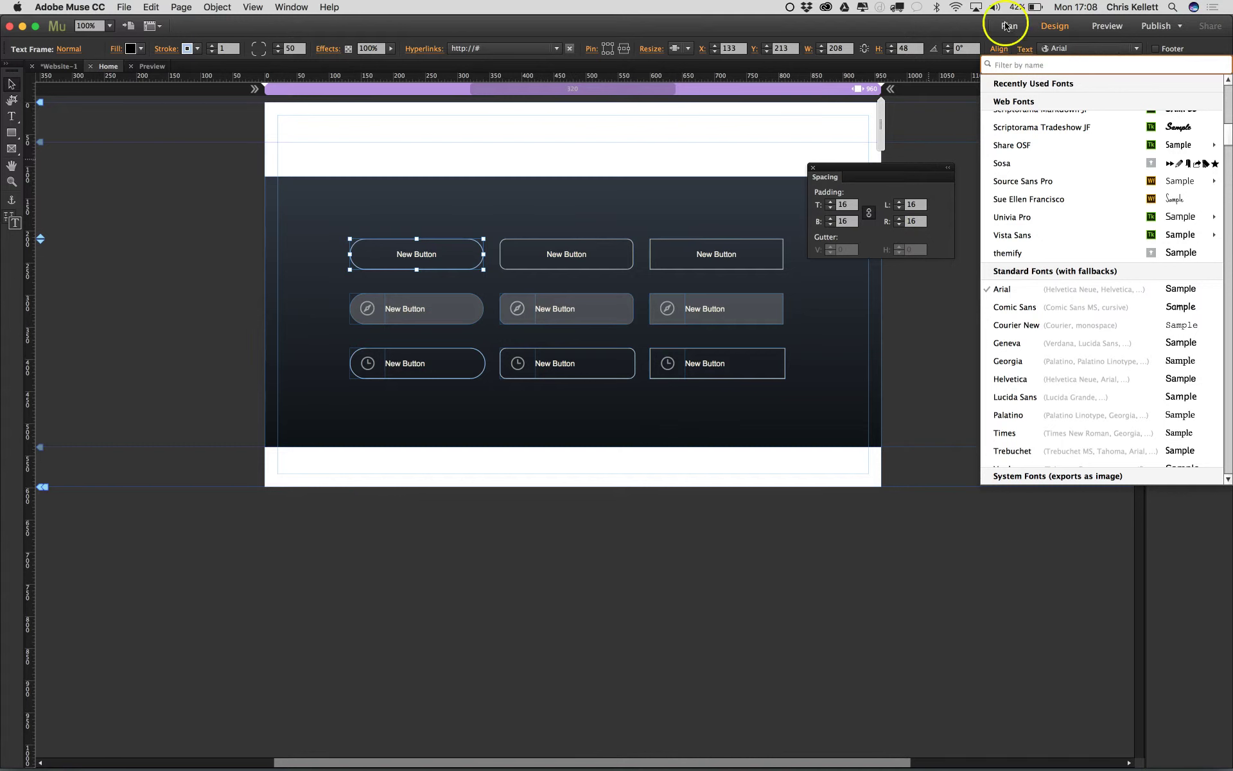
pyautogui.click(1020, 39)
pyautogui.click(1024, 48)
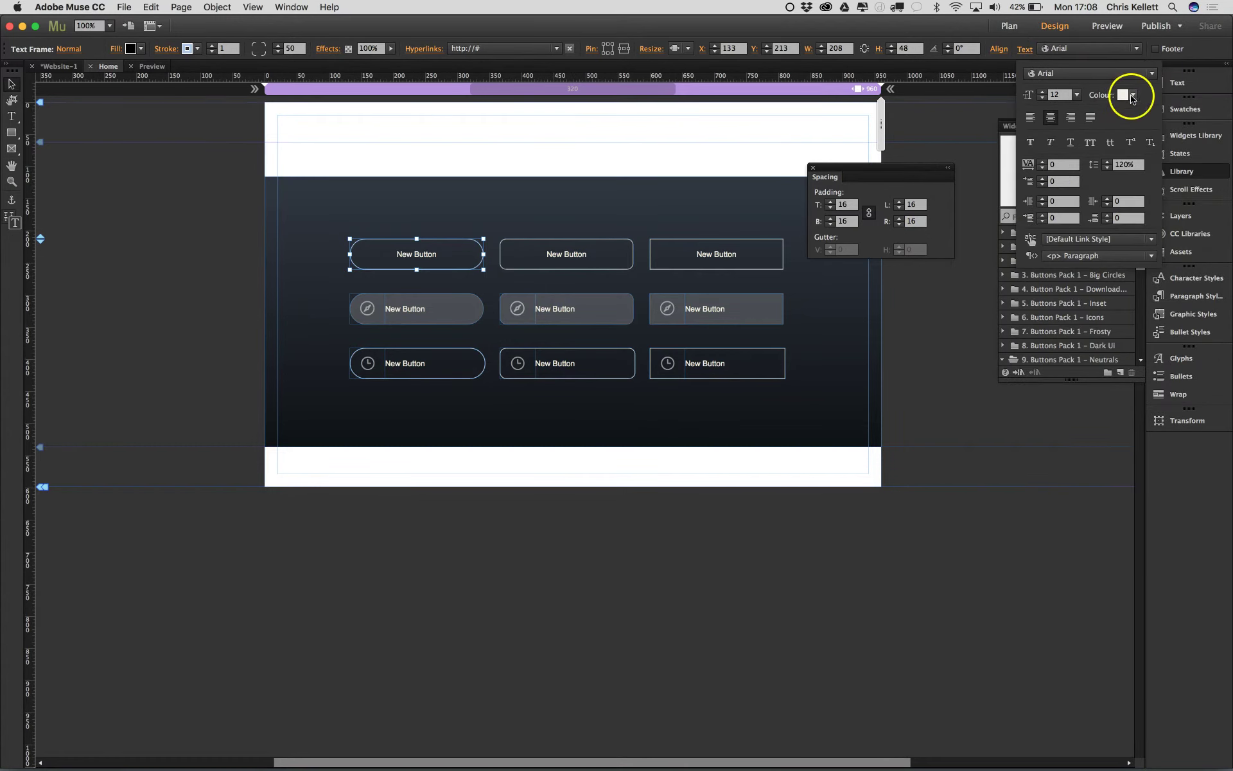
pyautogui.click(1122, 94)
pyautogui.click(1196, 156)
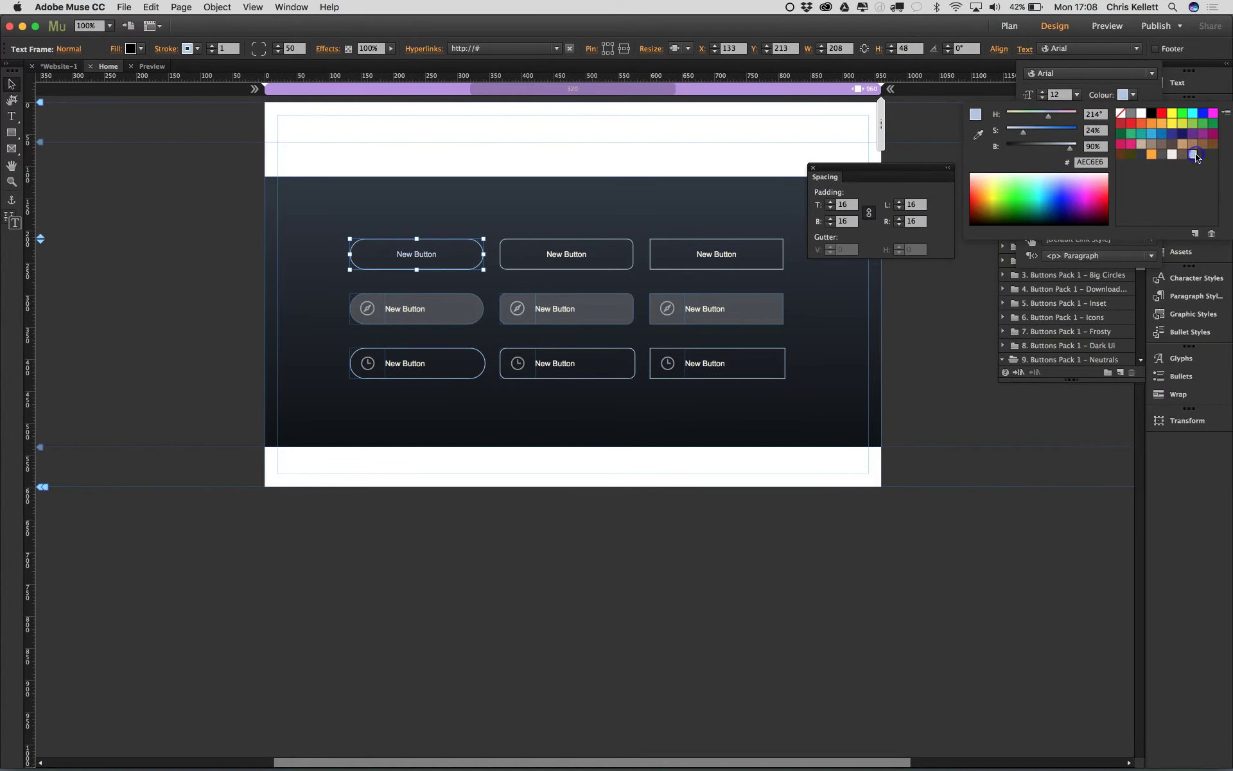
pyautogui.click(684, 149)
pyautogui.click(657, 149)
# - Recolour the first-row pill button's Rollover stroke to 51565C by sampling the button's own rollover fill, and check it in the page preview
pyautogui.click(451, 253)
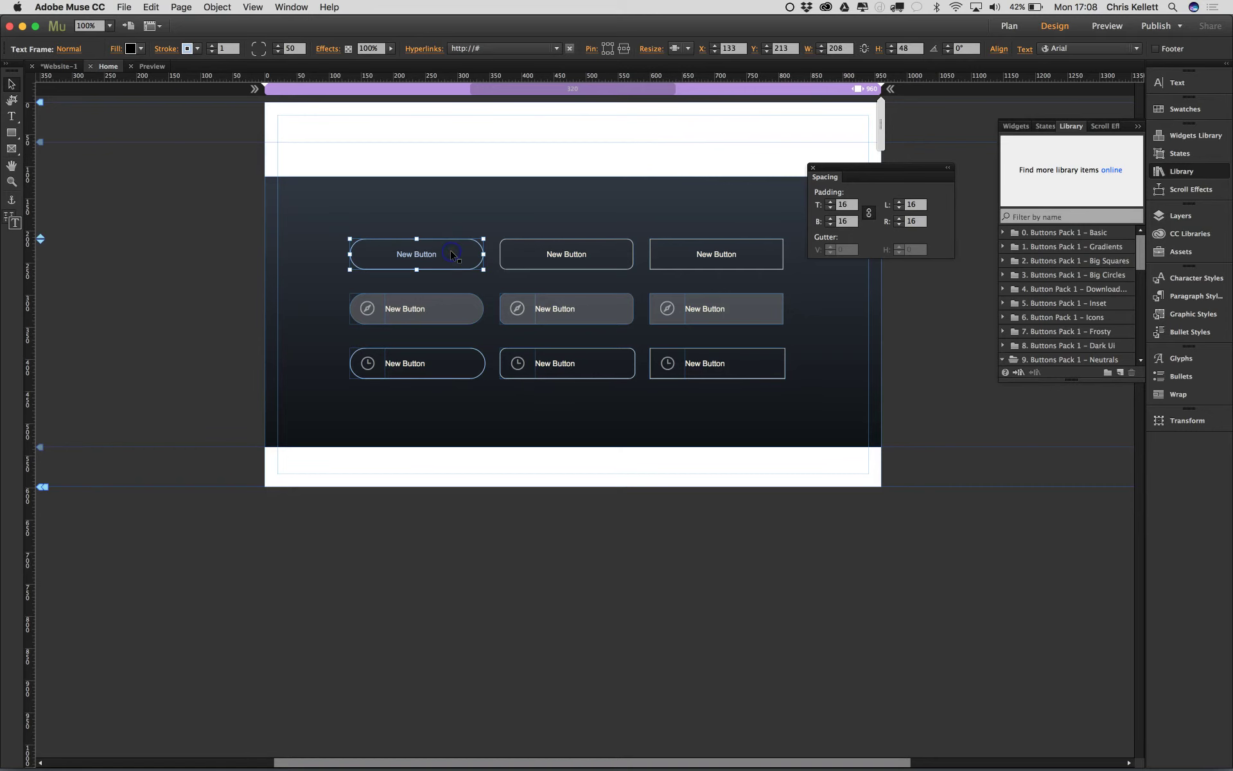
pyautogui.click(72, 51)
pyautogui.click(80, 95)
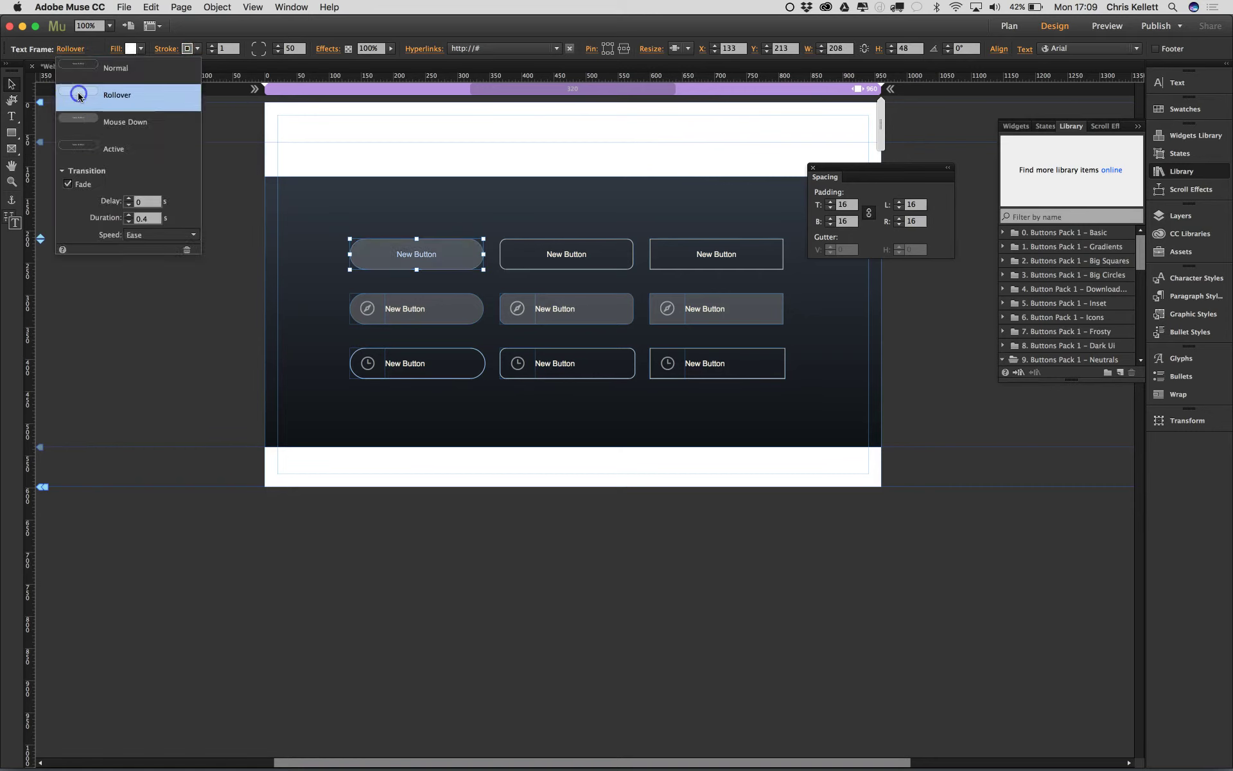
pyautogui.click(465, 264)
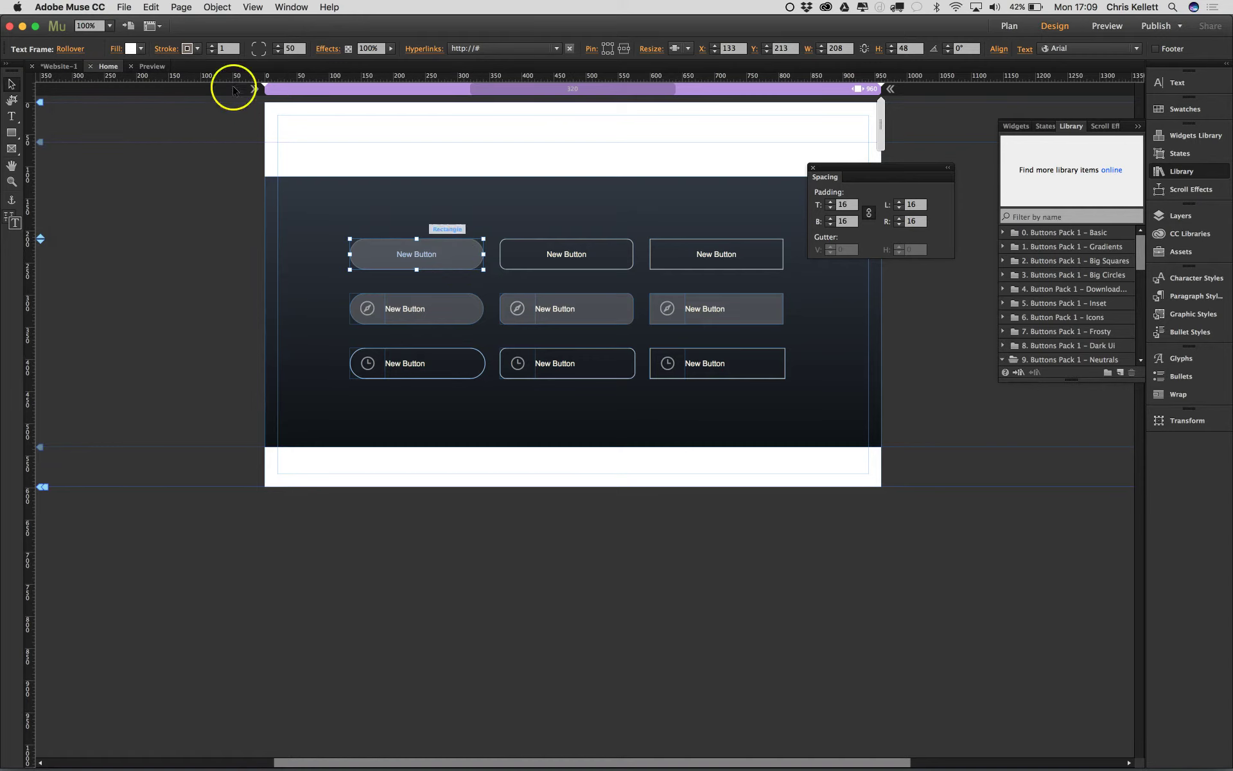
pyautogui.click(198, 49)
pyautogui.moveTo(198, 88)
pyautogui.mouseDown()
pyautogui.moveTo(454, 225)
pyautogui.moveTo(456, 249)
pyautogui.mouseUp()
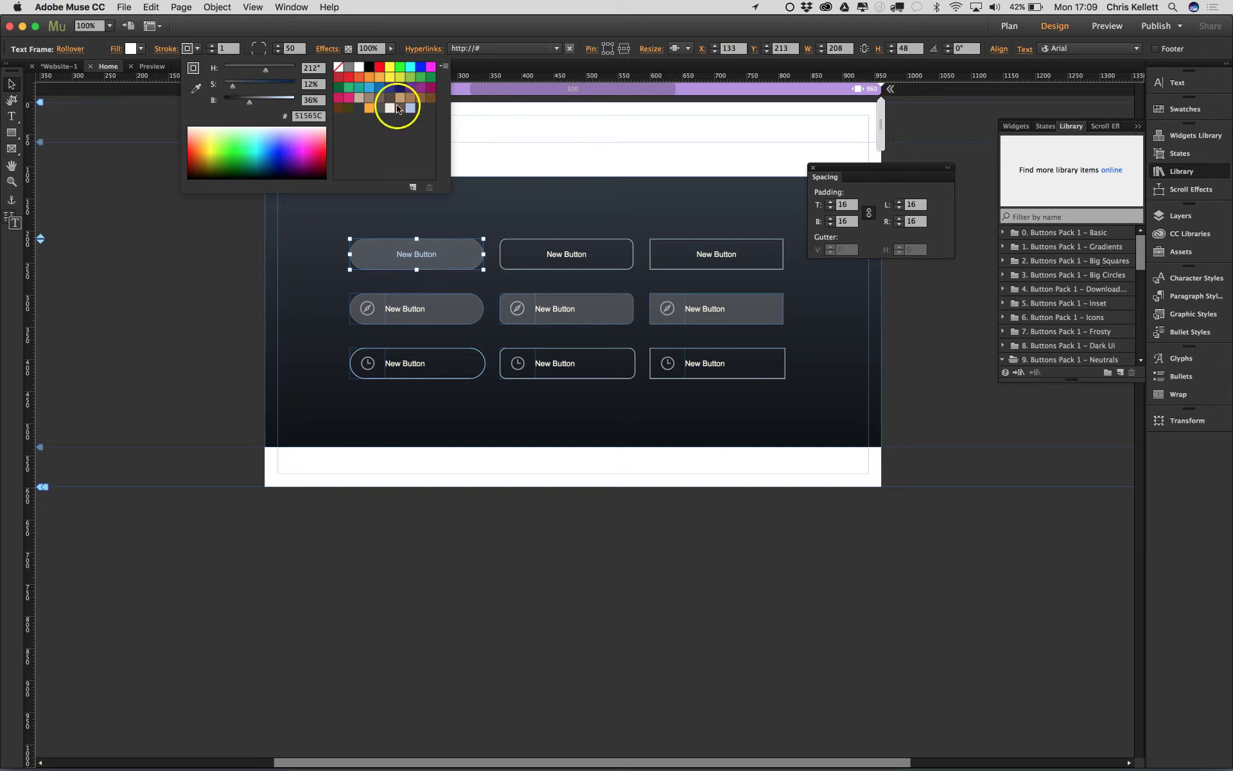
pyautogui.click(485, 131)
pyautogui.click(1109, 26)
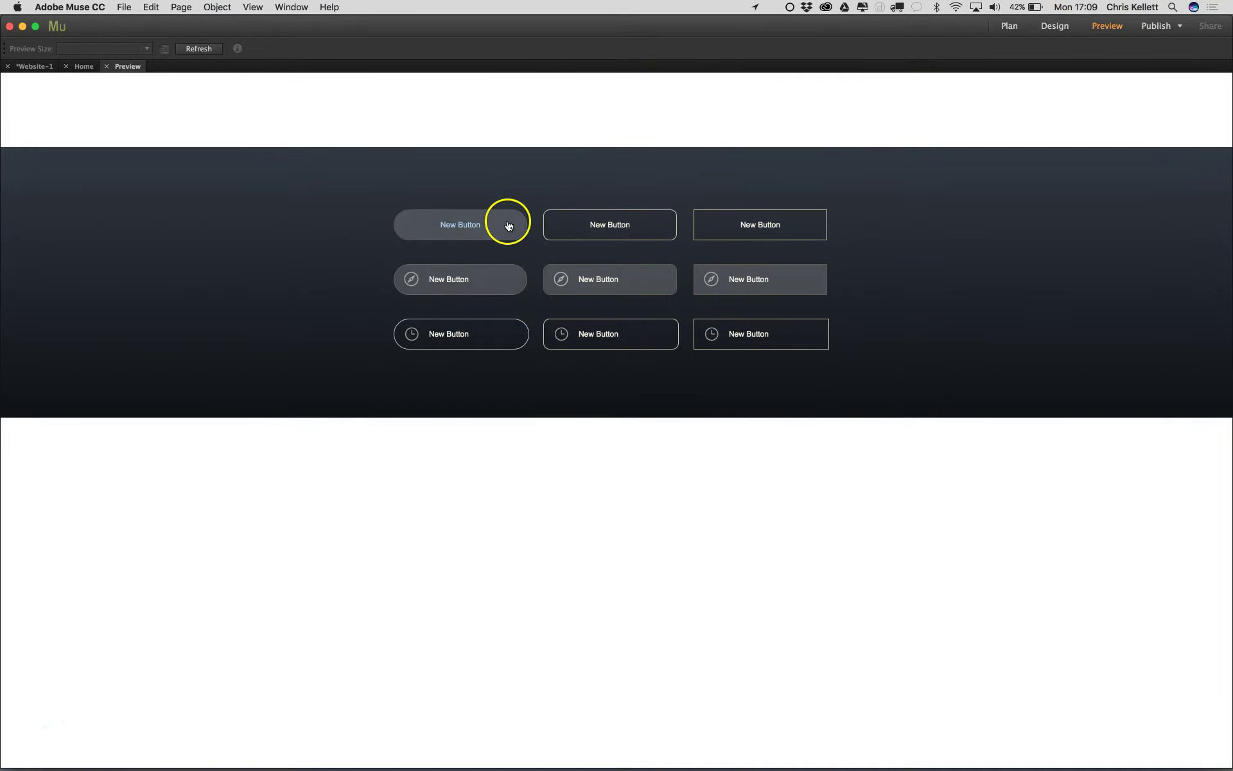
pyautogui.click(82, 66)
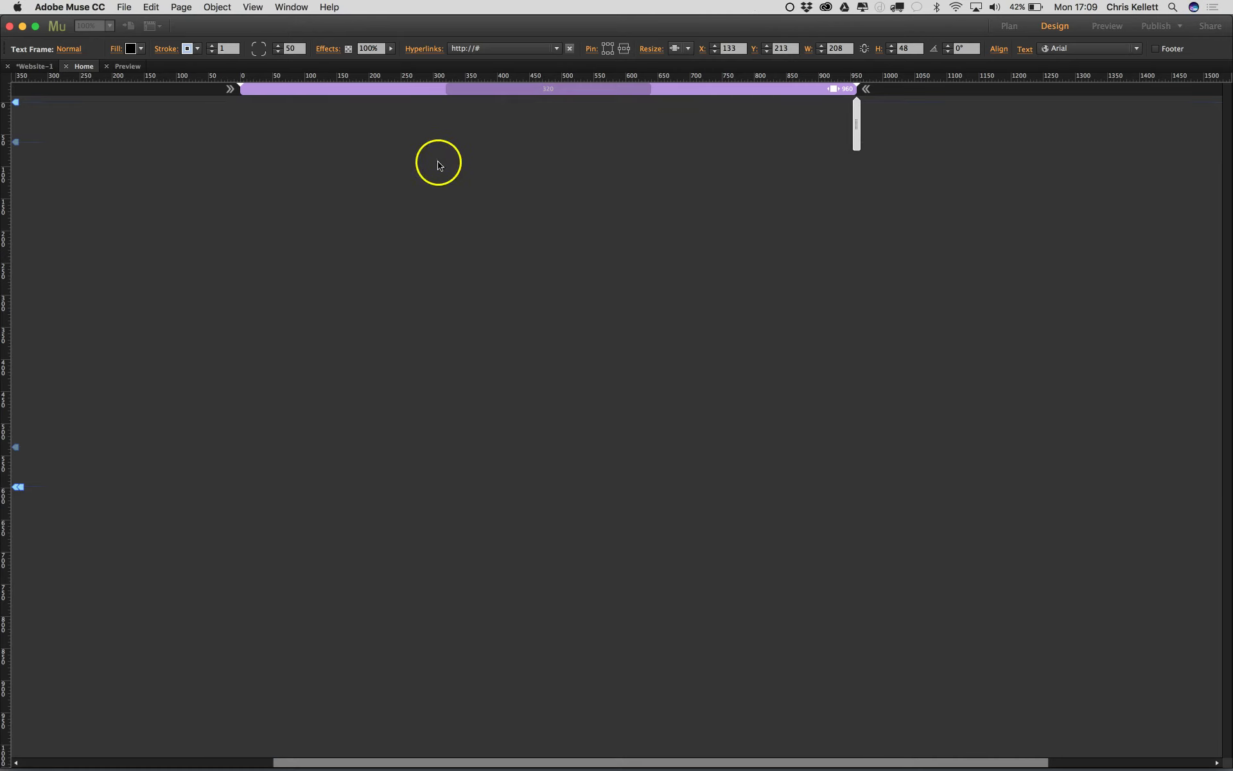
# - Set the first-row pill button's Rollover text colour to white (FFFFFF)
pyautogui.click(60, 49)
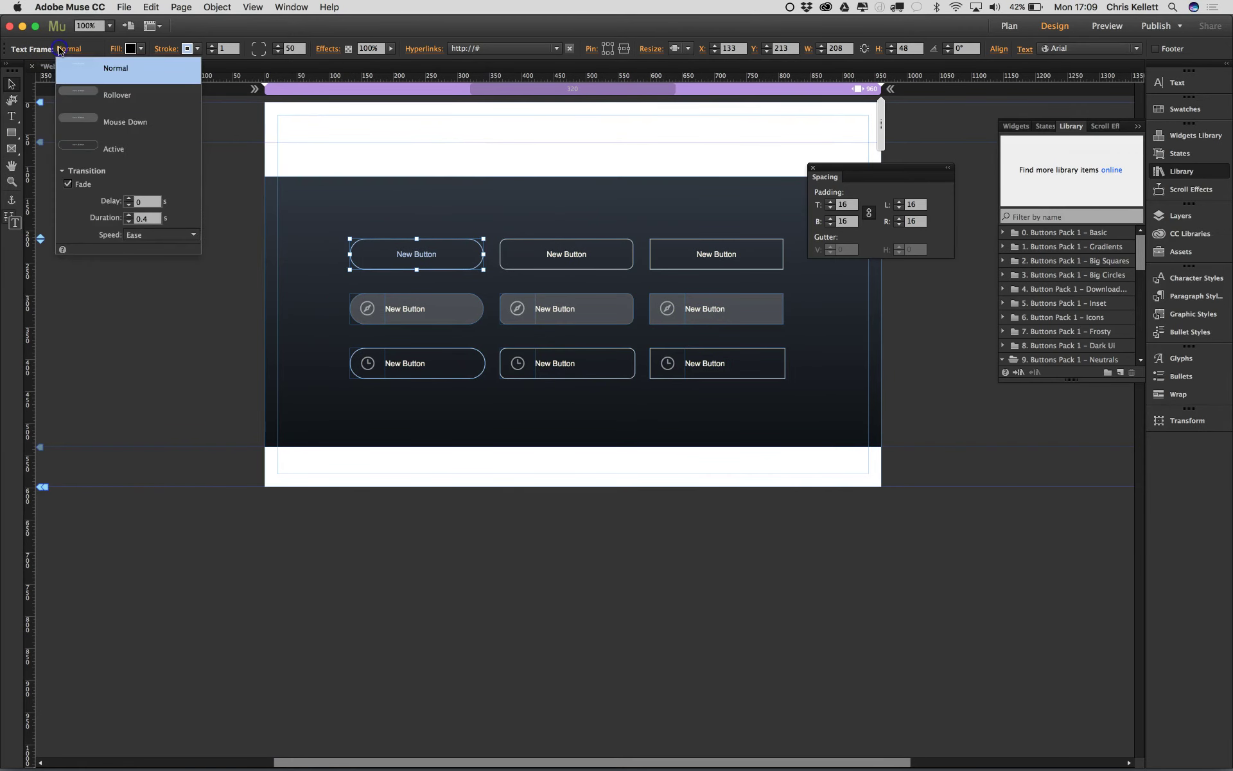
pyautogui.click(88, 99)
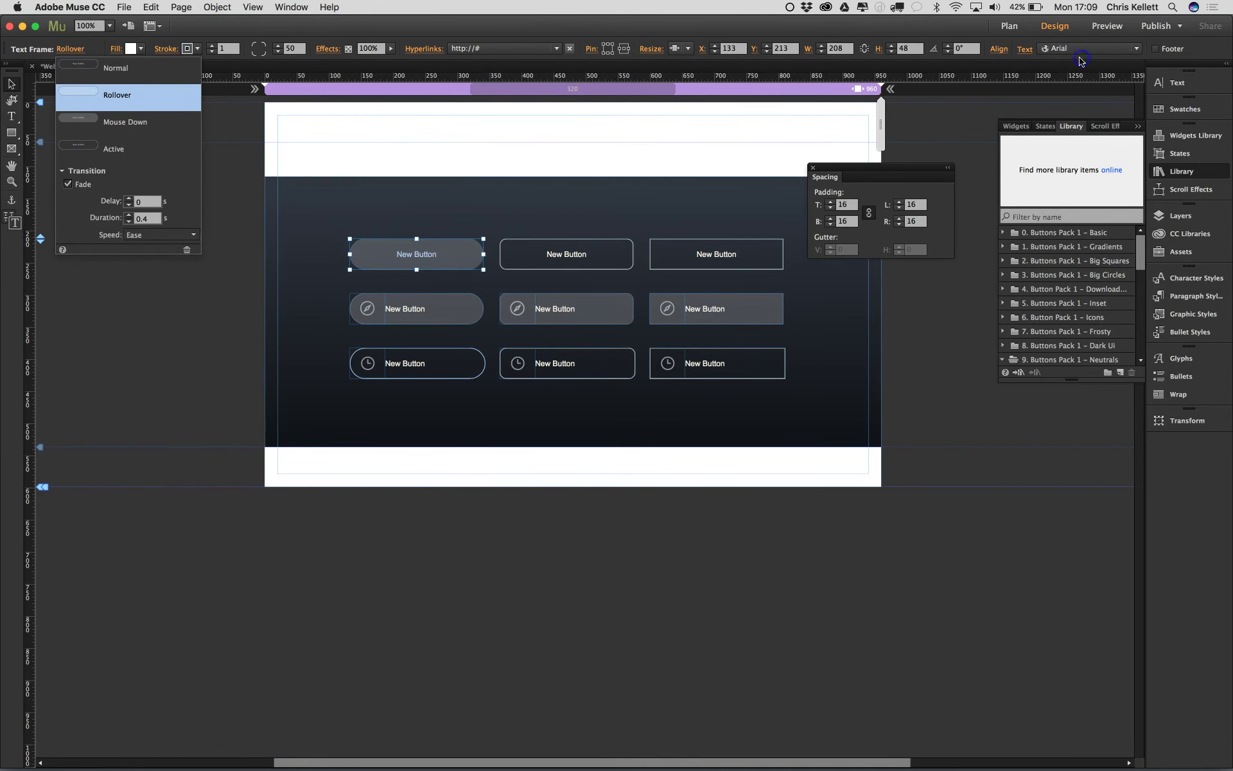
pyautogui.click(1024, 49)
pyautogui.click(1134, 97)
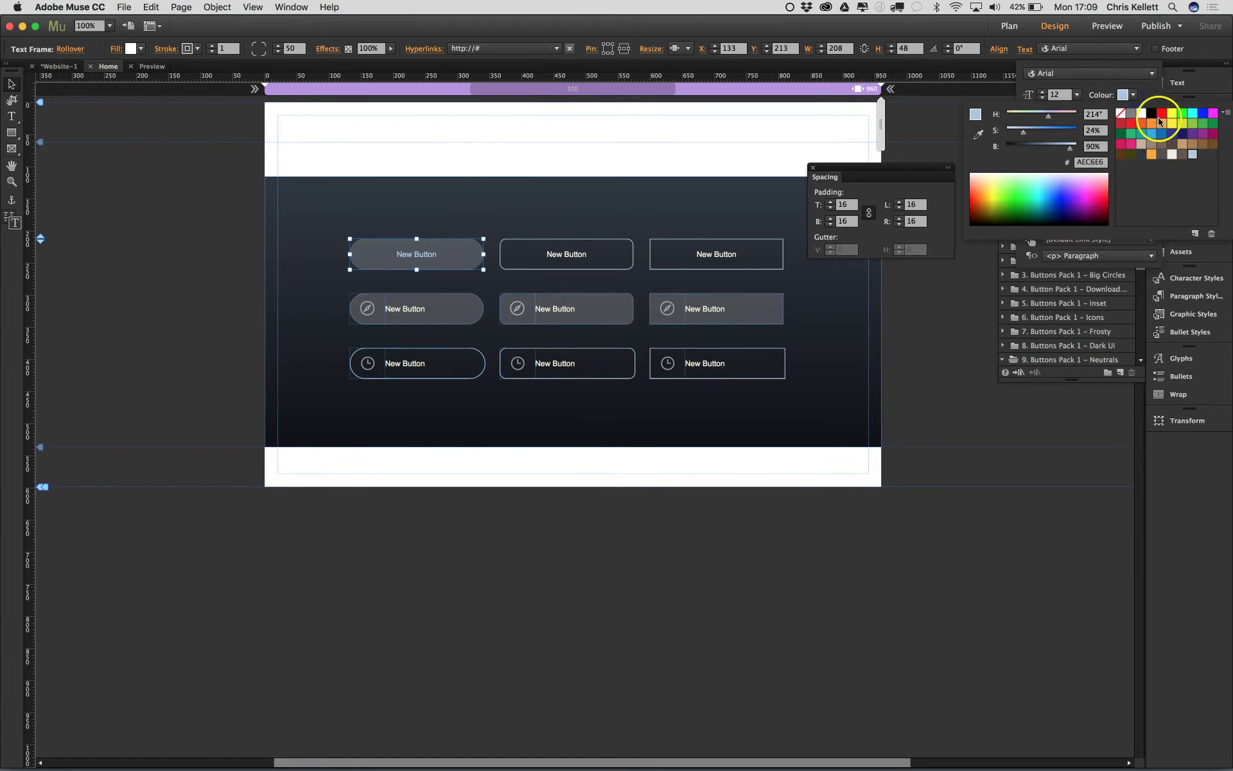
pyautogui.click(1143, 116)
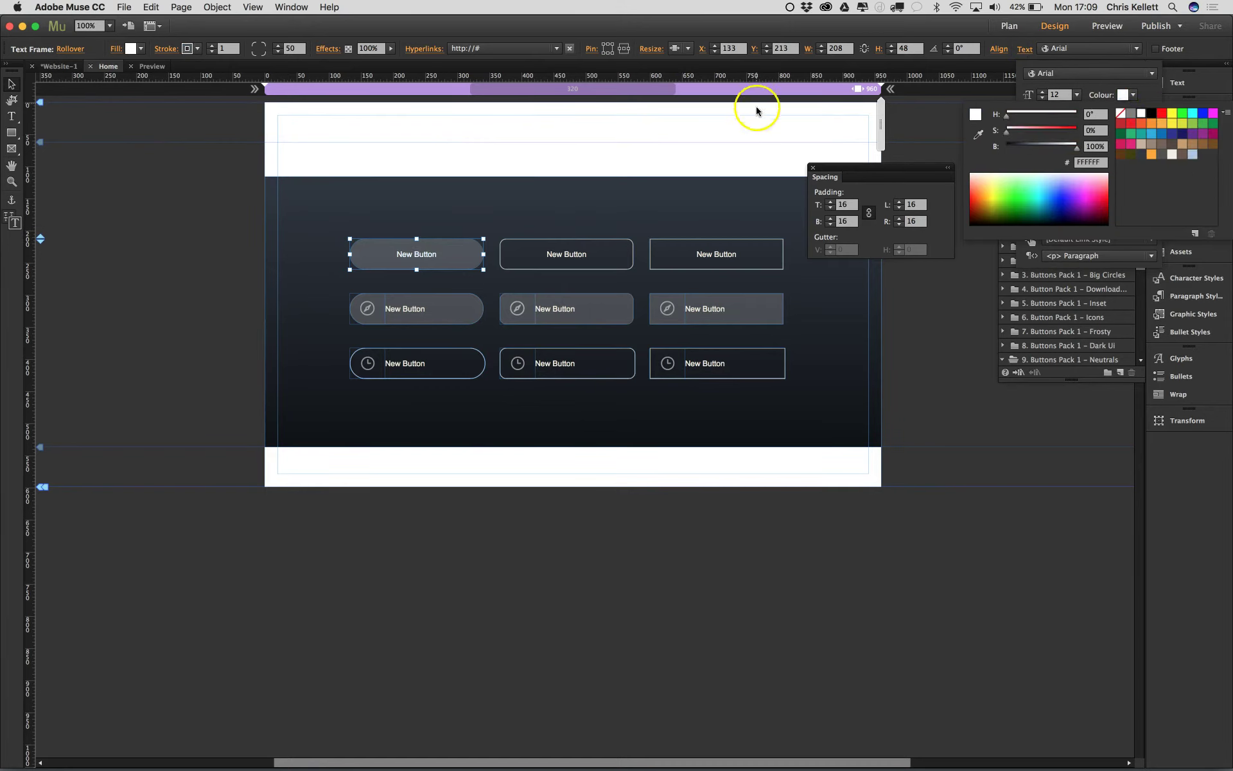
pyautogui.click(1142, 16)
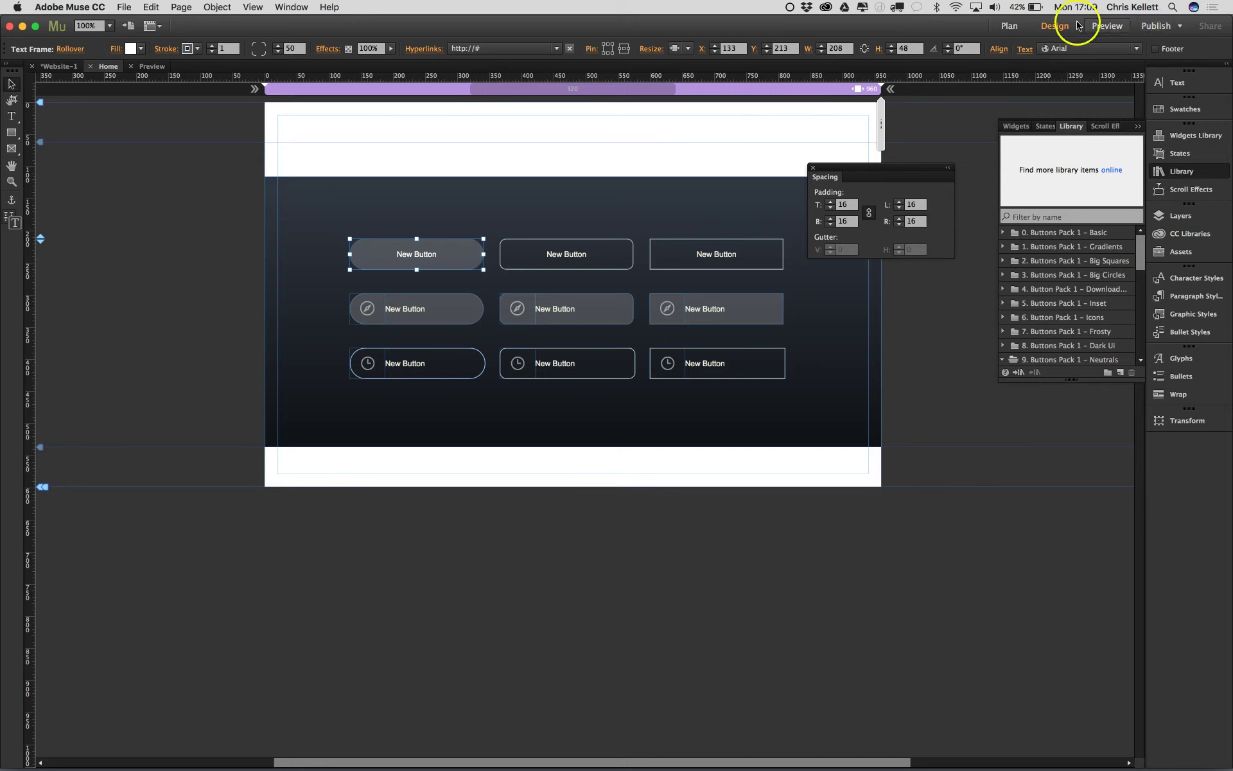
# - Refresh the page preview to check the pill button's rollover, and return to the Home page design with nothing selected
pyautogui.click(135, 66)
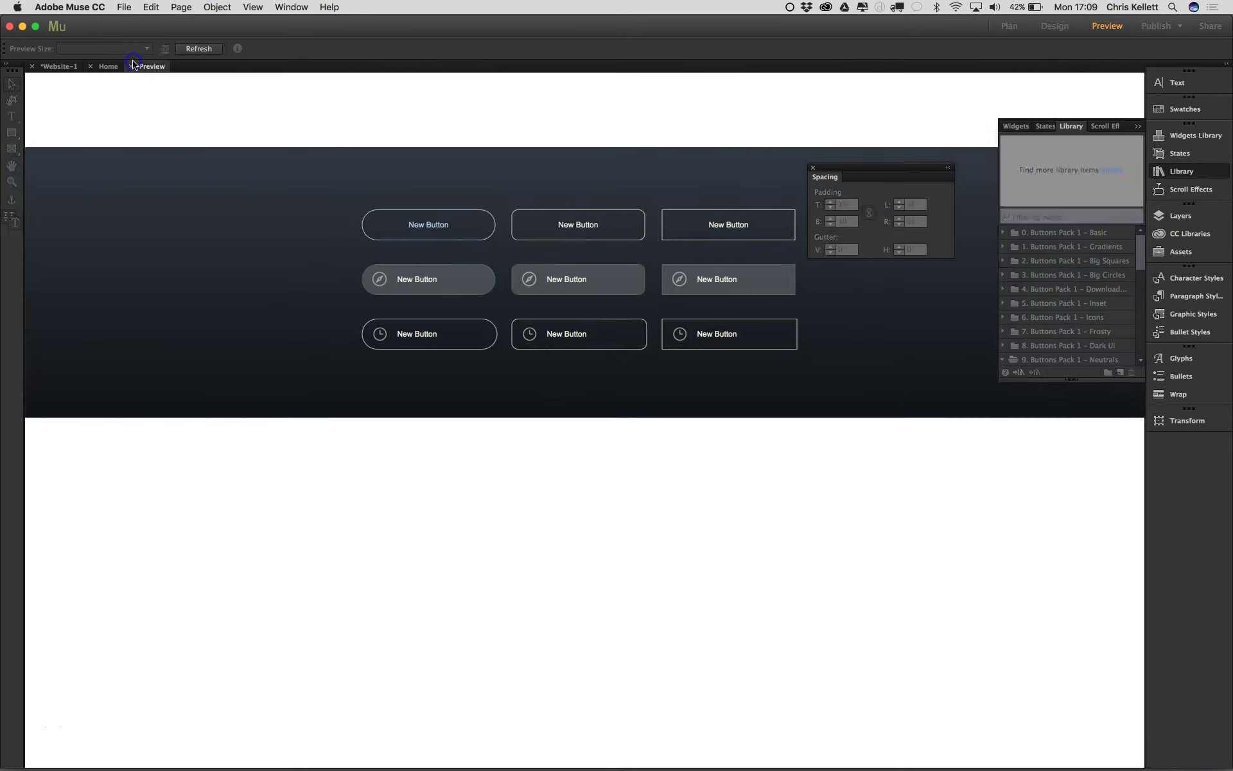
pyautogui.click(198, 49)
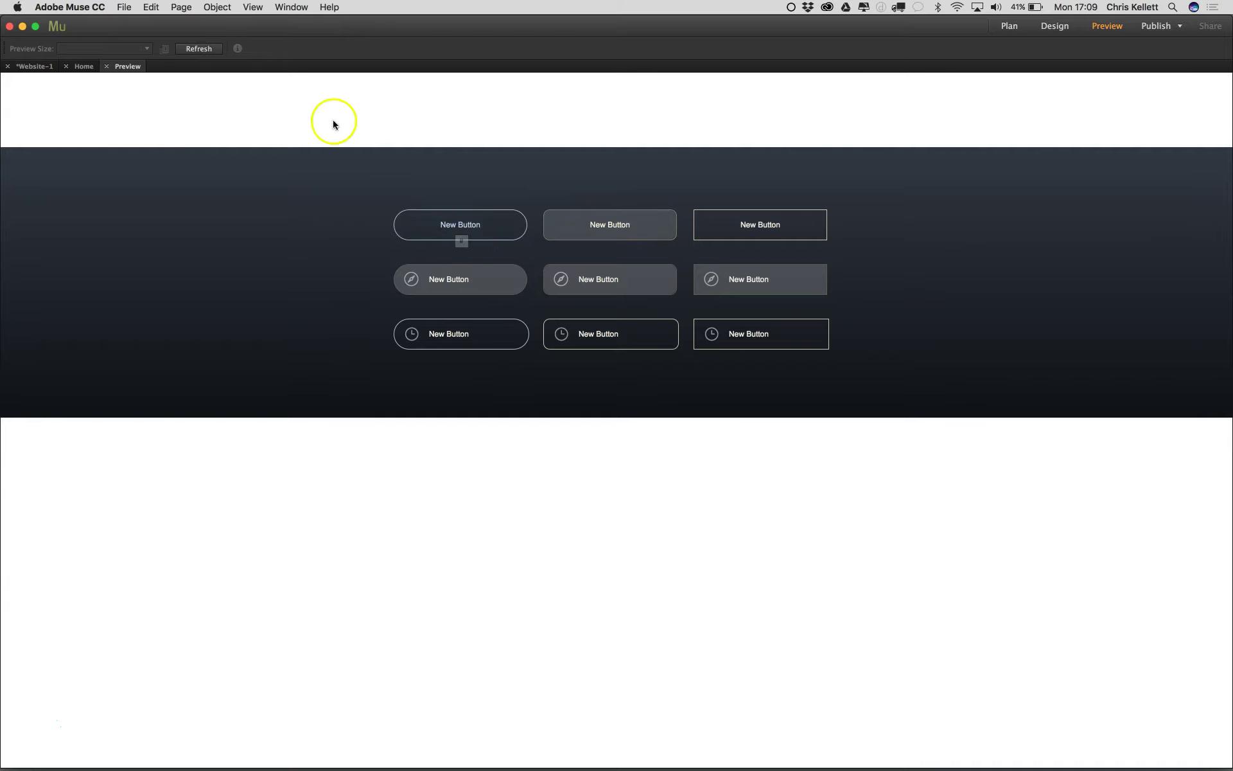
pyautogui.click(107, 66)
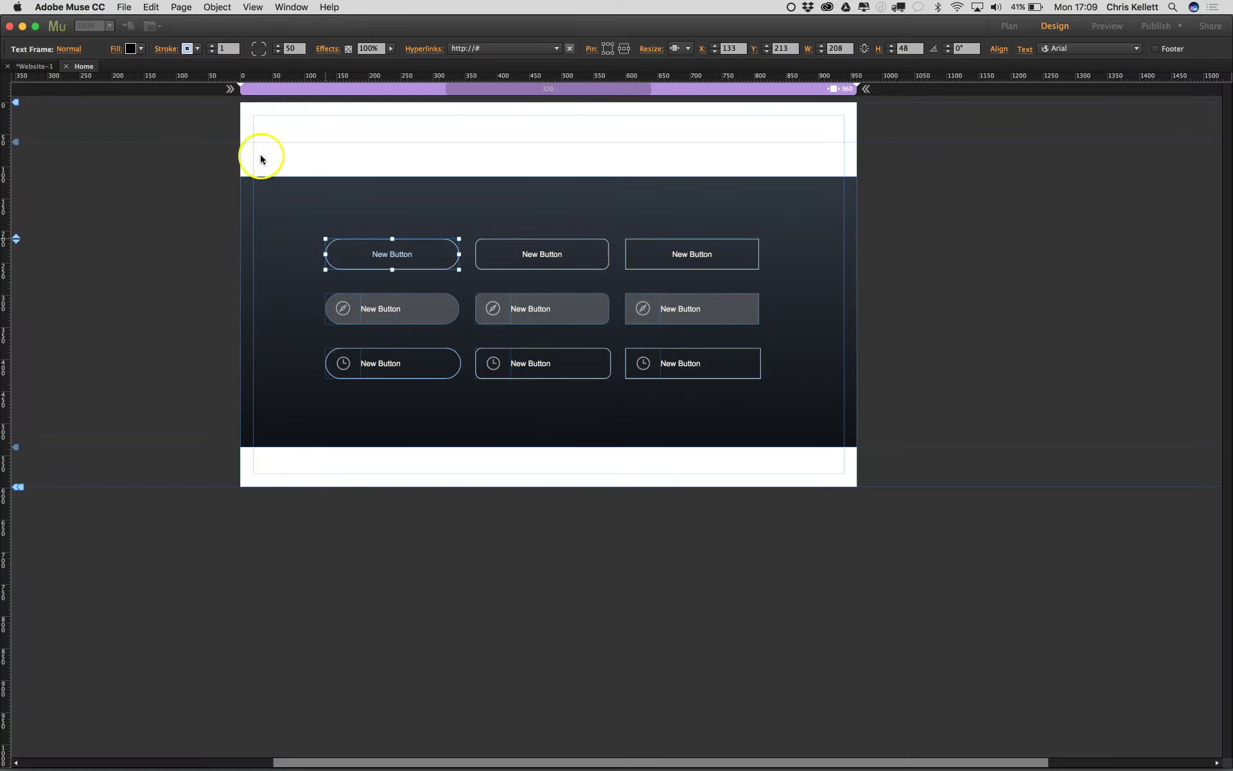
pyautogui.click(220, 249)
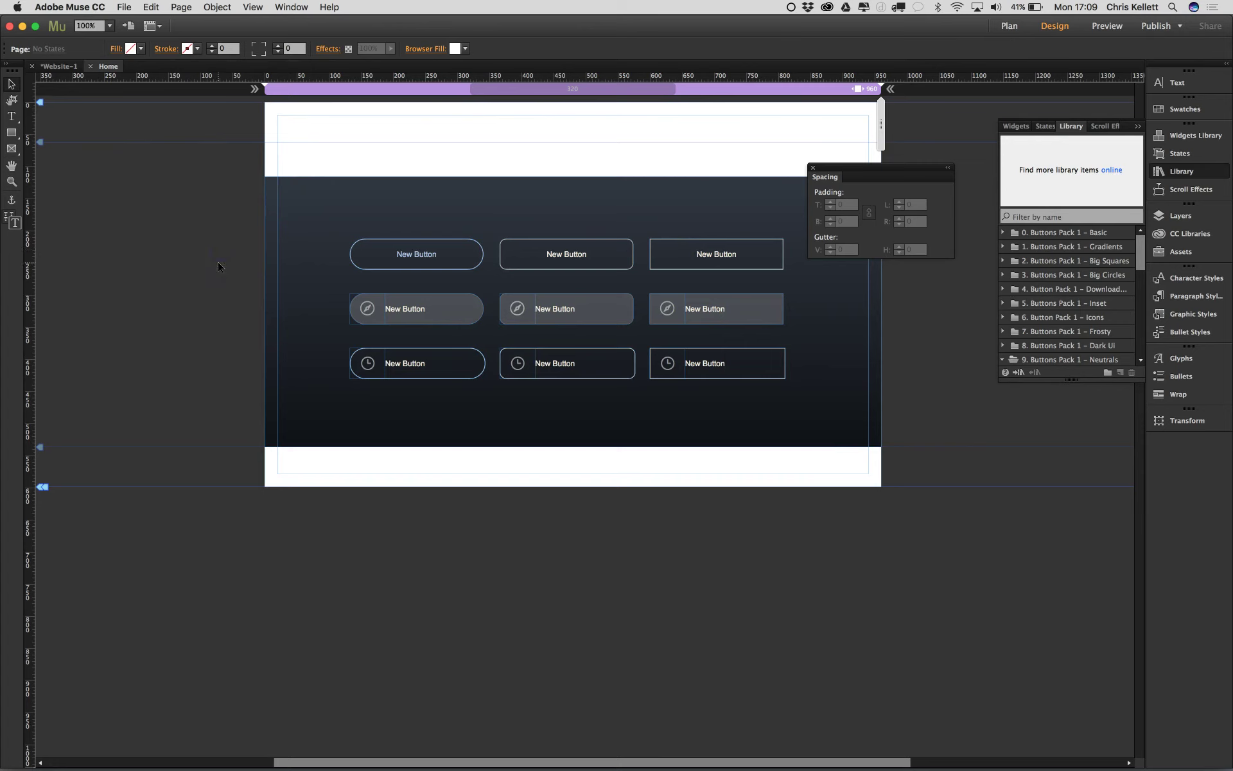